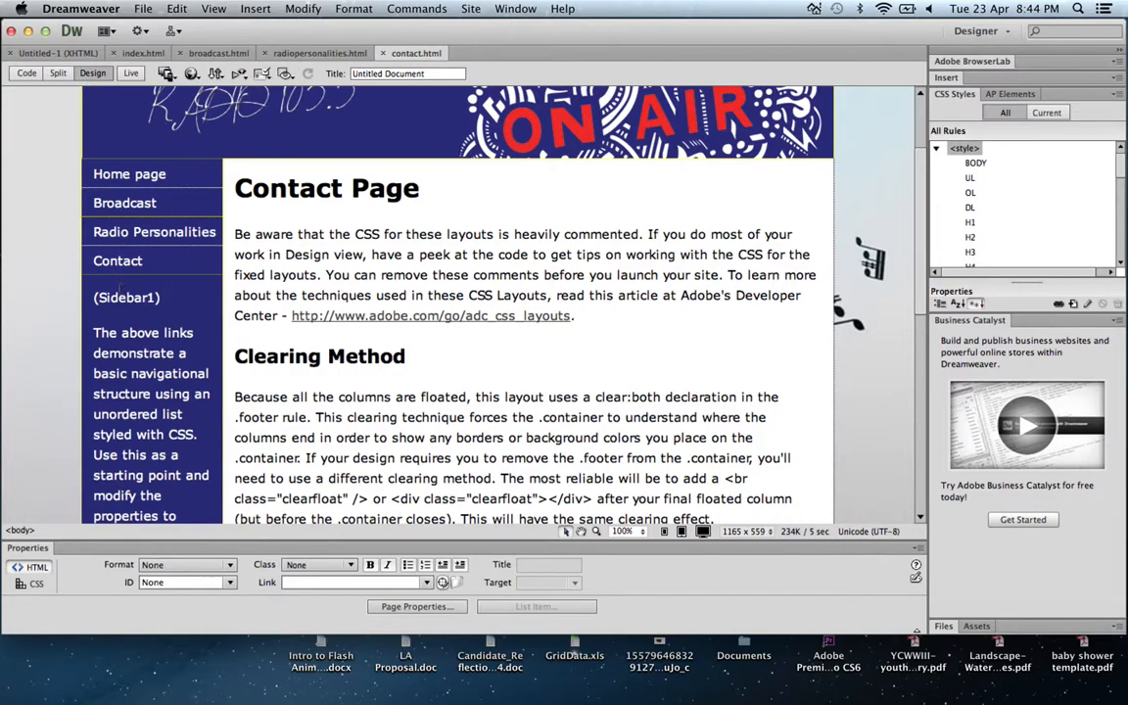
Minimize the Dreamweaver window showing the contact page and launch Photoshop CS6 from the desktop
double_click(125, 264)
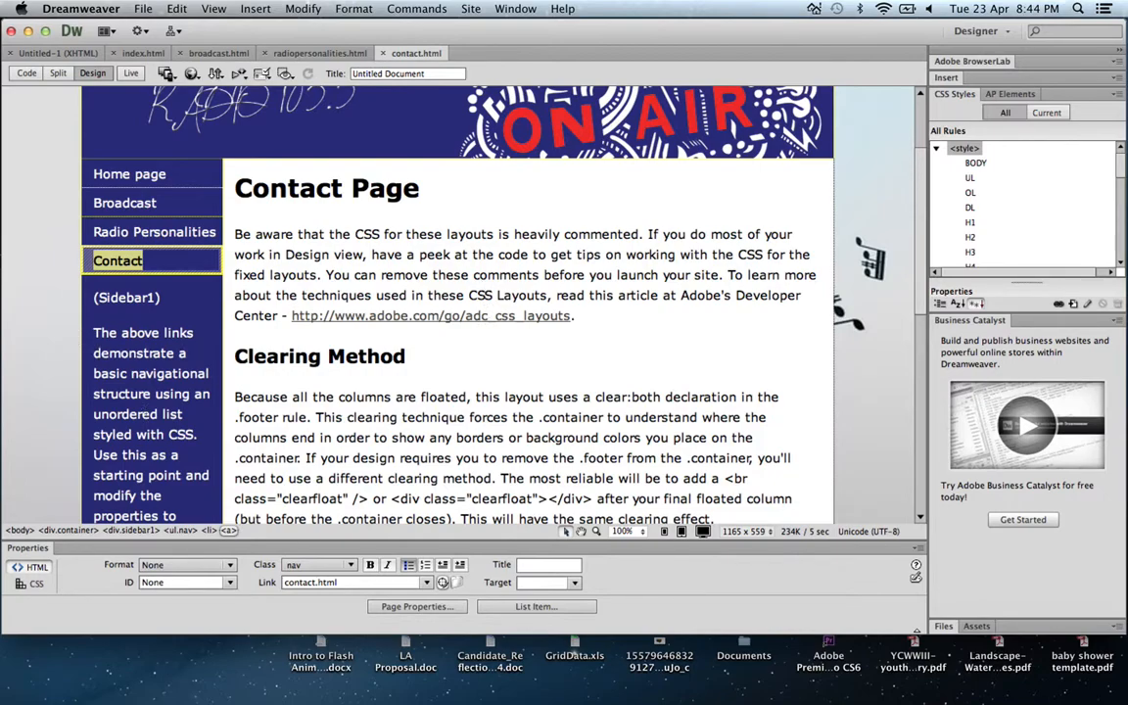
click(27, 32)
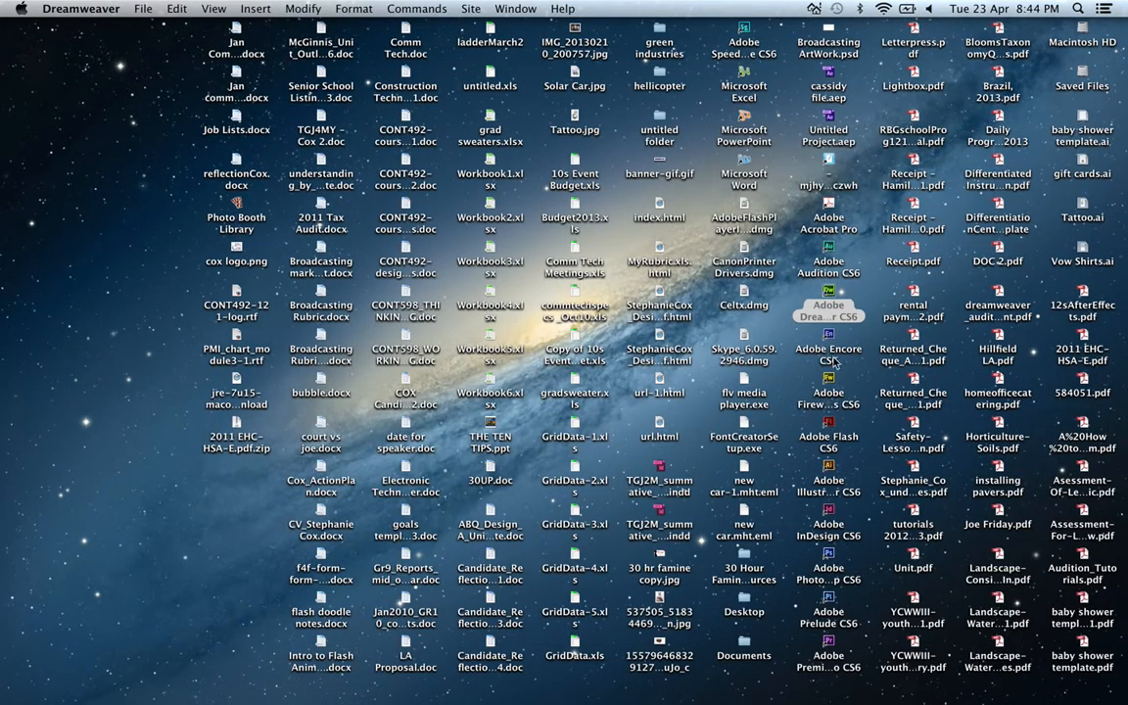
double_click(831, 571)
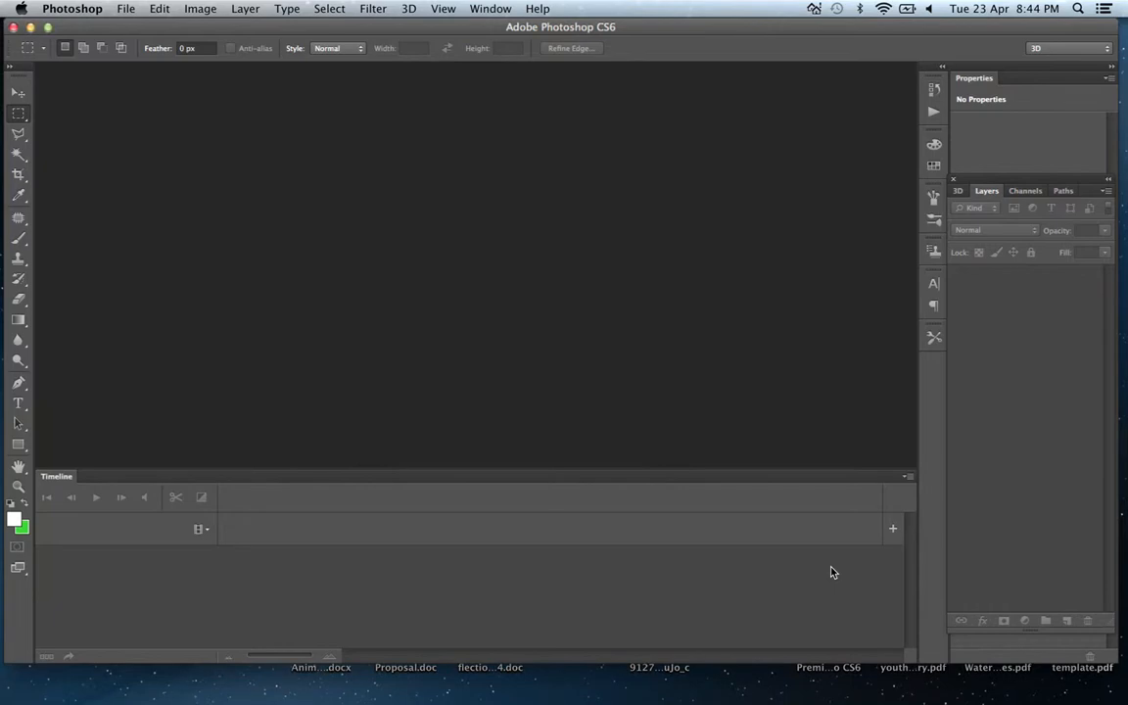
Start a new document named rollover with a width of 170 pixels and a height of 350 pixels
click(122, 10)
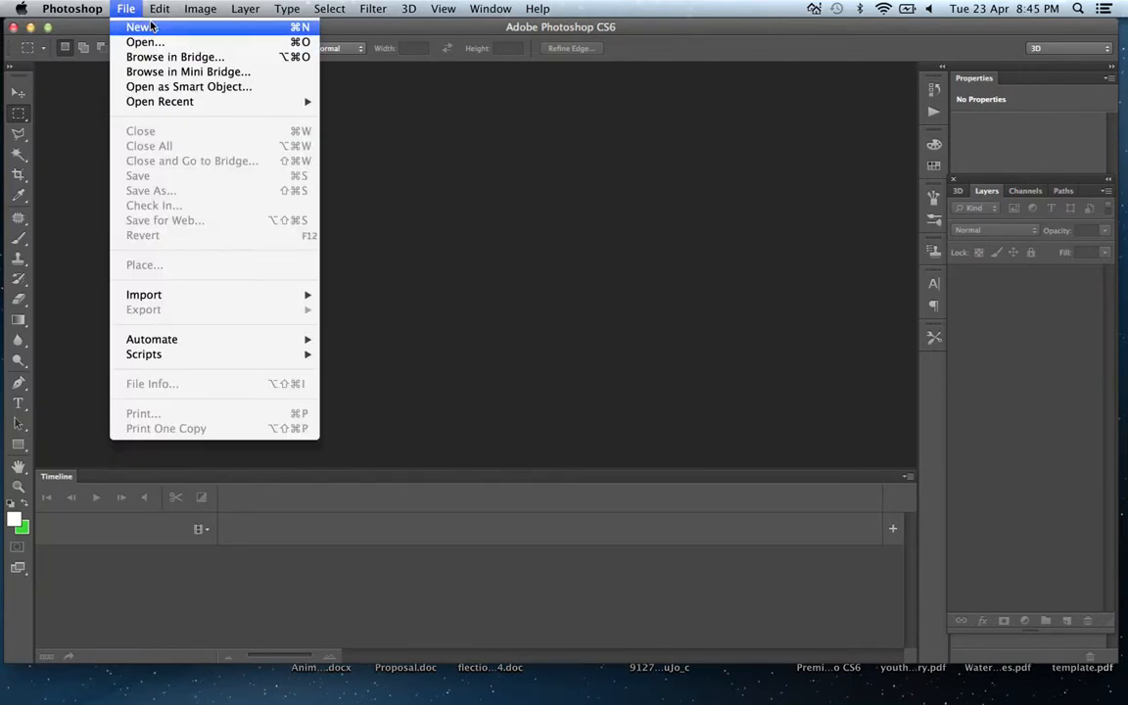
click(147, 26)
text(rollover)
key(Tab)
text(170)
key(Tab)
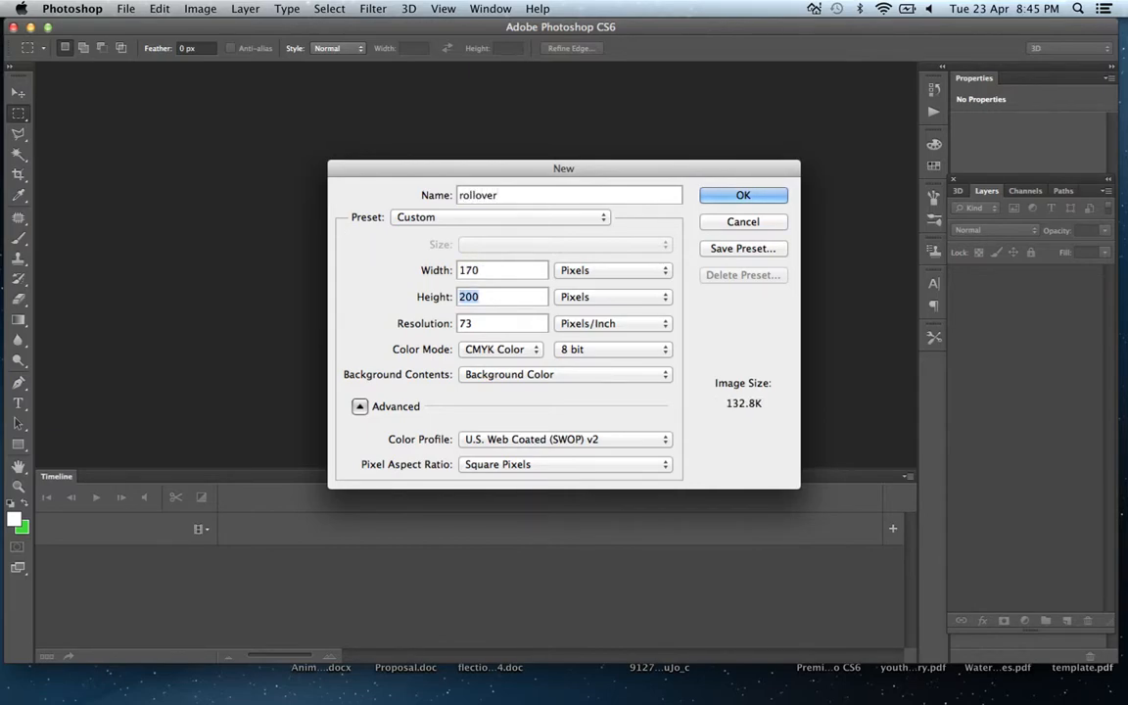
text(350)
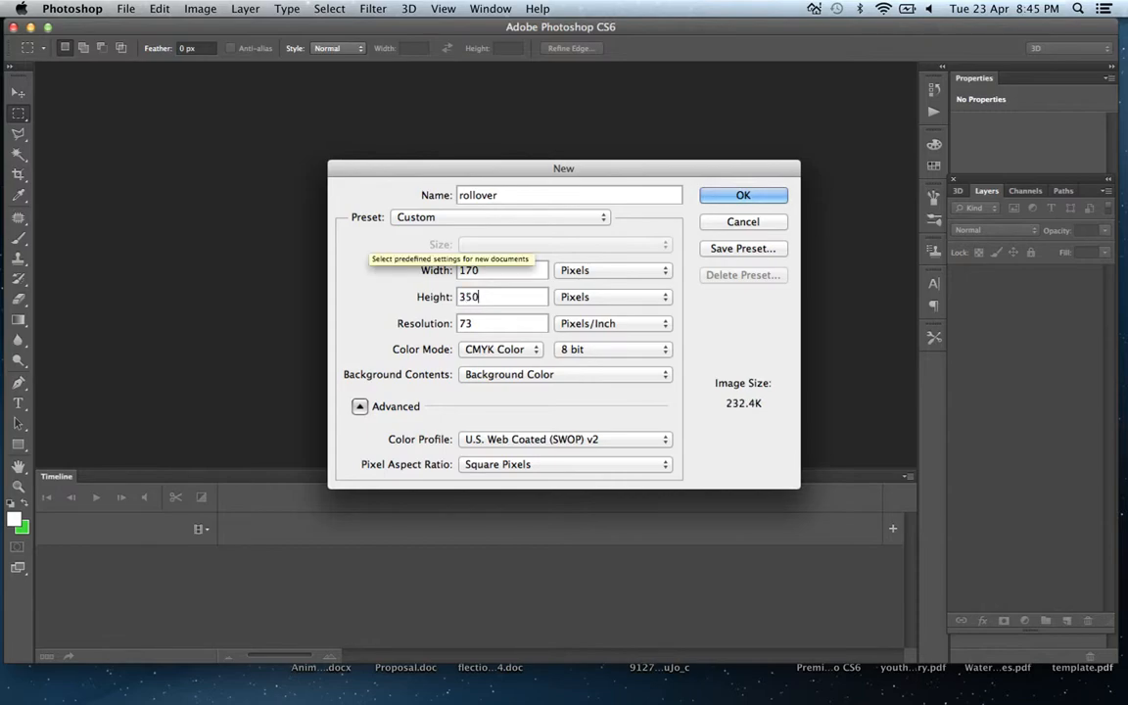
Set the new document's resolution to 72 pixels/inch and colour mode to RGB Color, and create it
key(Tab)
text(72)
key(Tab)
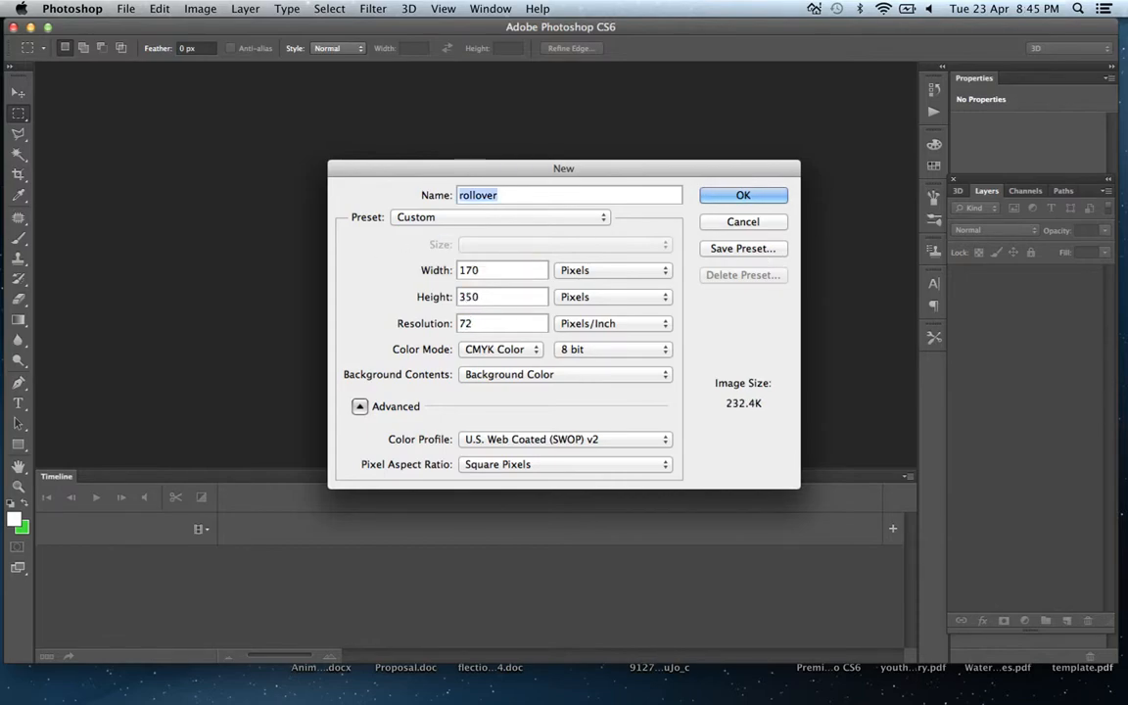
click(514, 351)
click(518, 336)
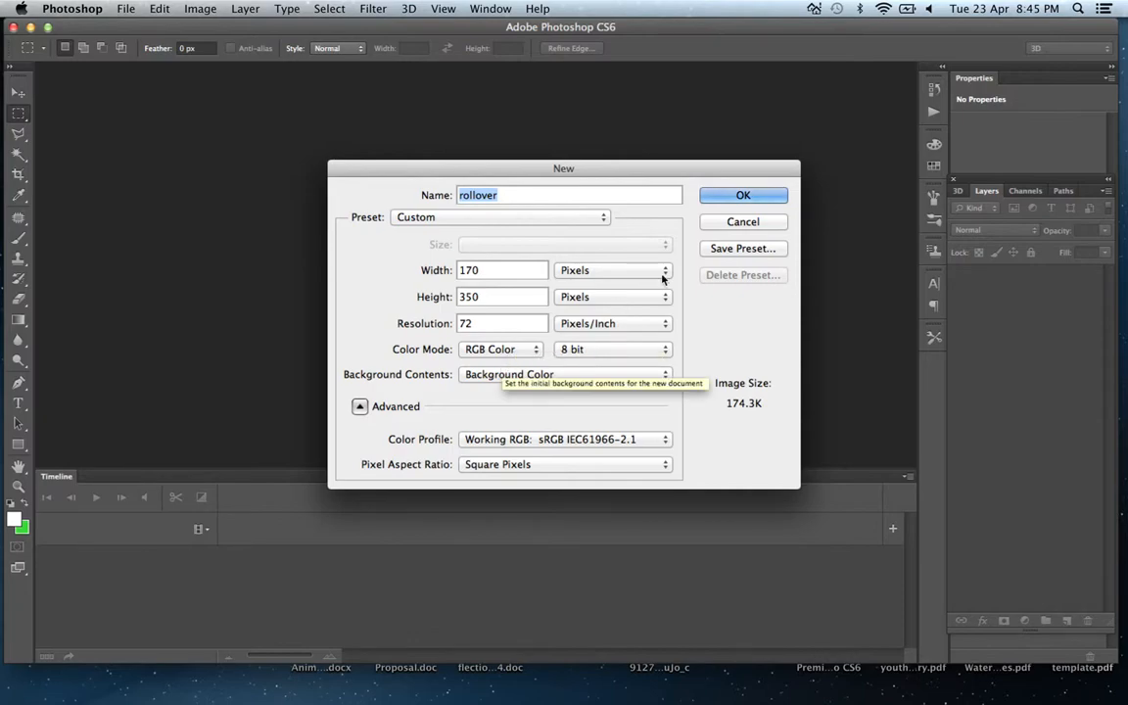
click(750, 196)
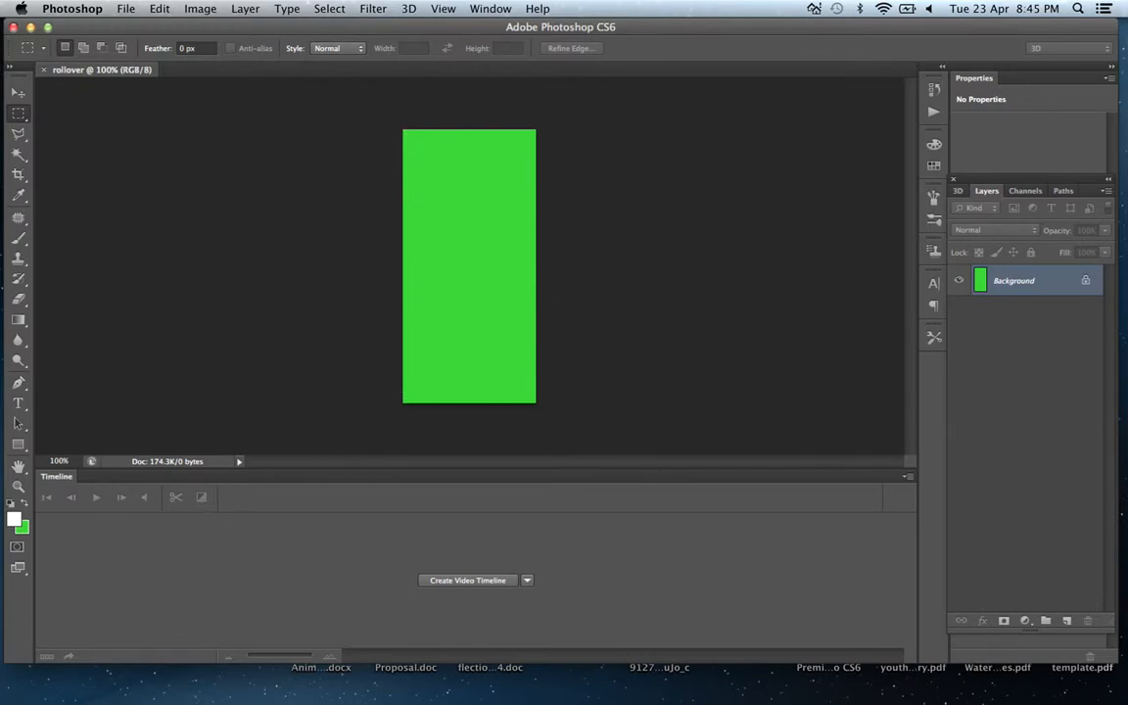
Switch to Safari and search Google Images for macklemore
mouse_move(871, 685)
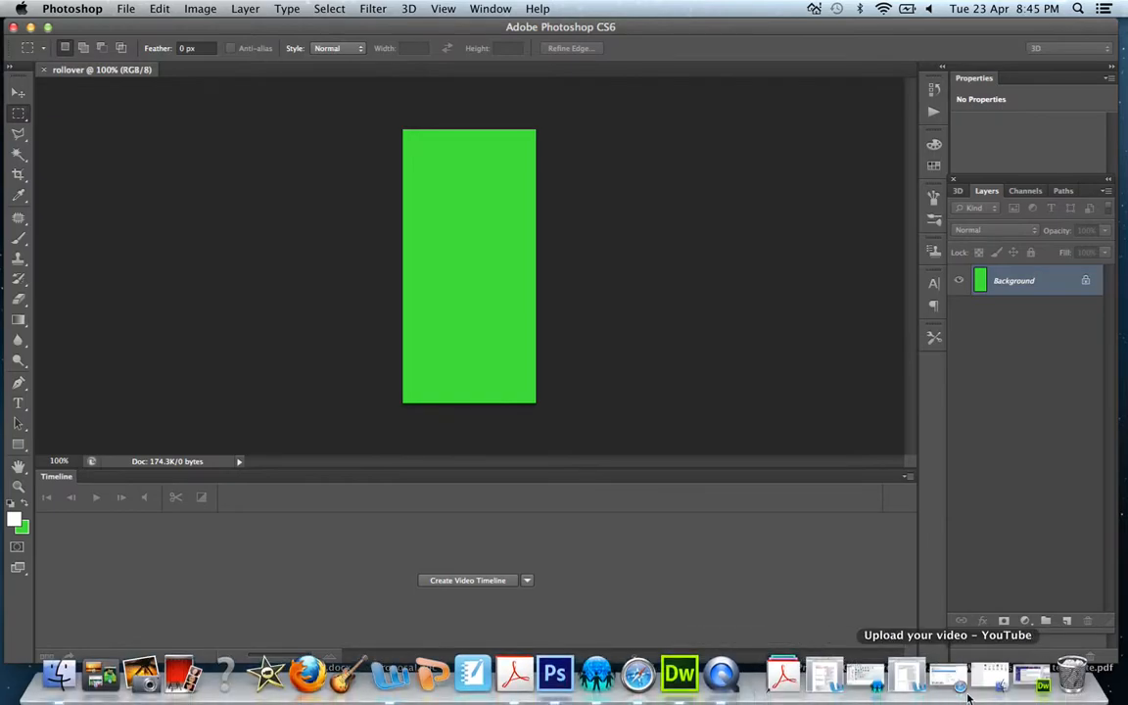
click(639, 676)
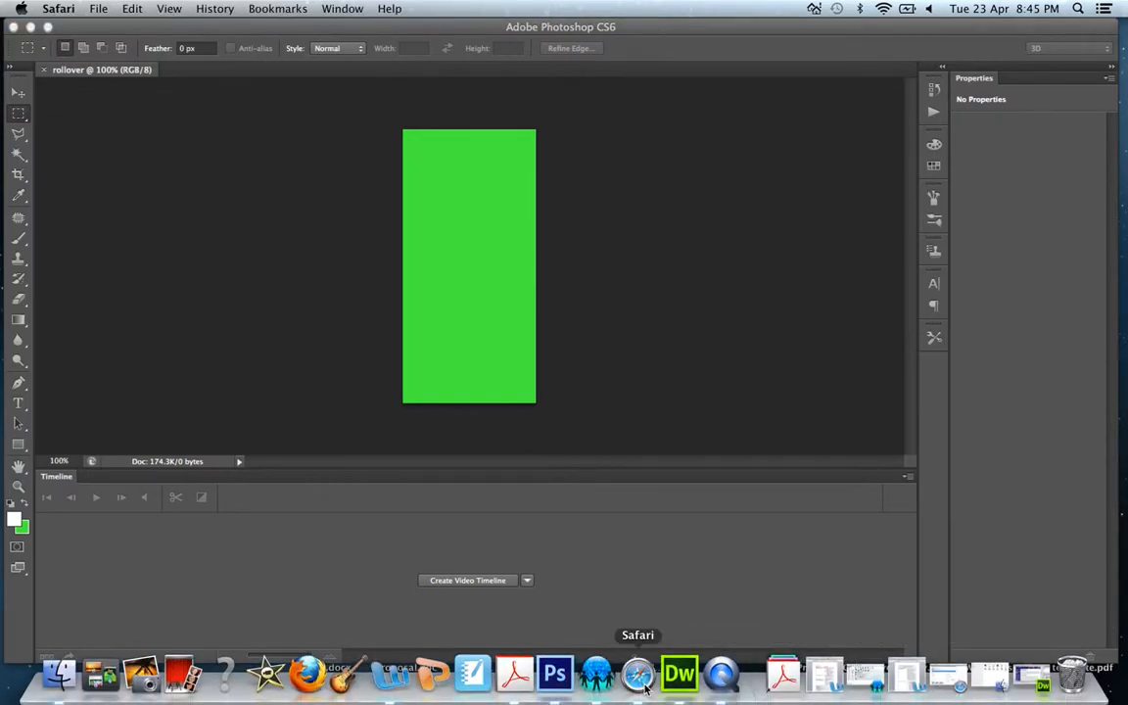
key(super+t)
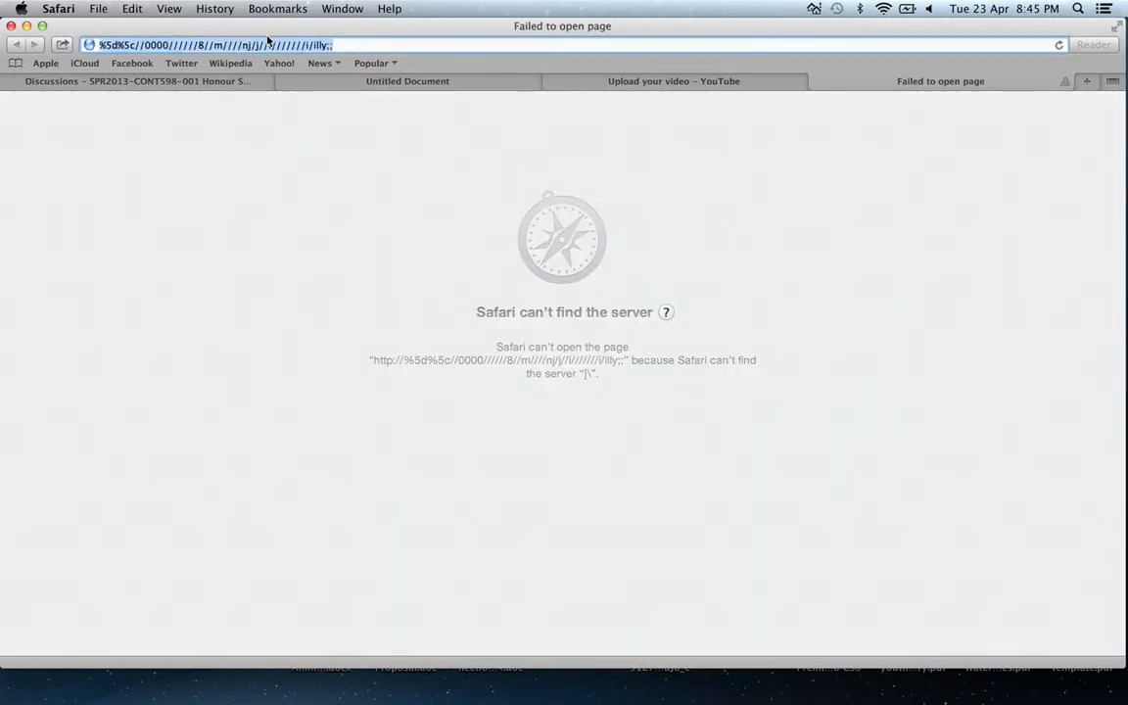
text(mackl)
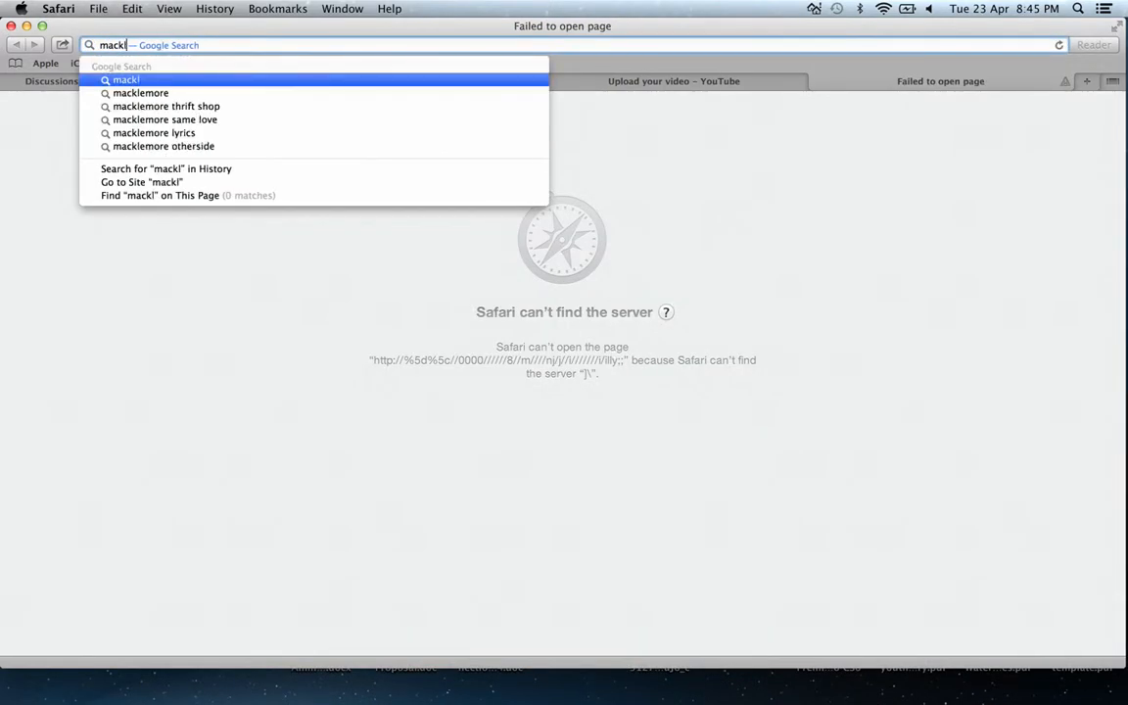
text(emore)
key(Return)
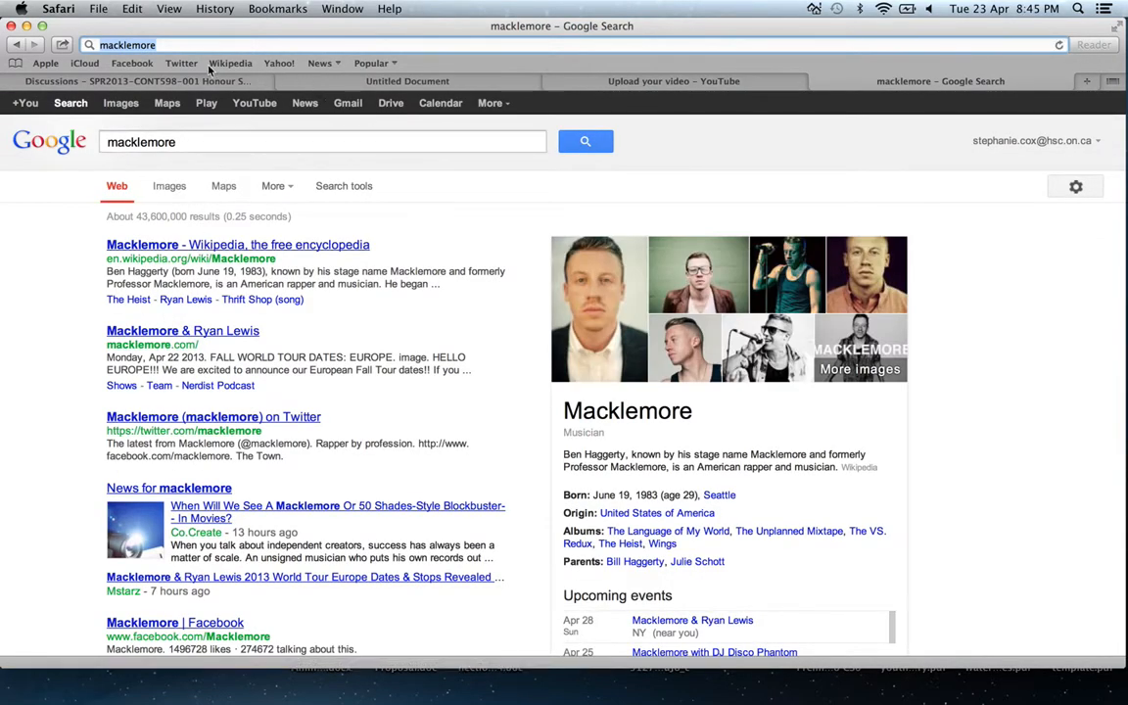
key(super+Tab)
click(123, 106)
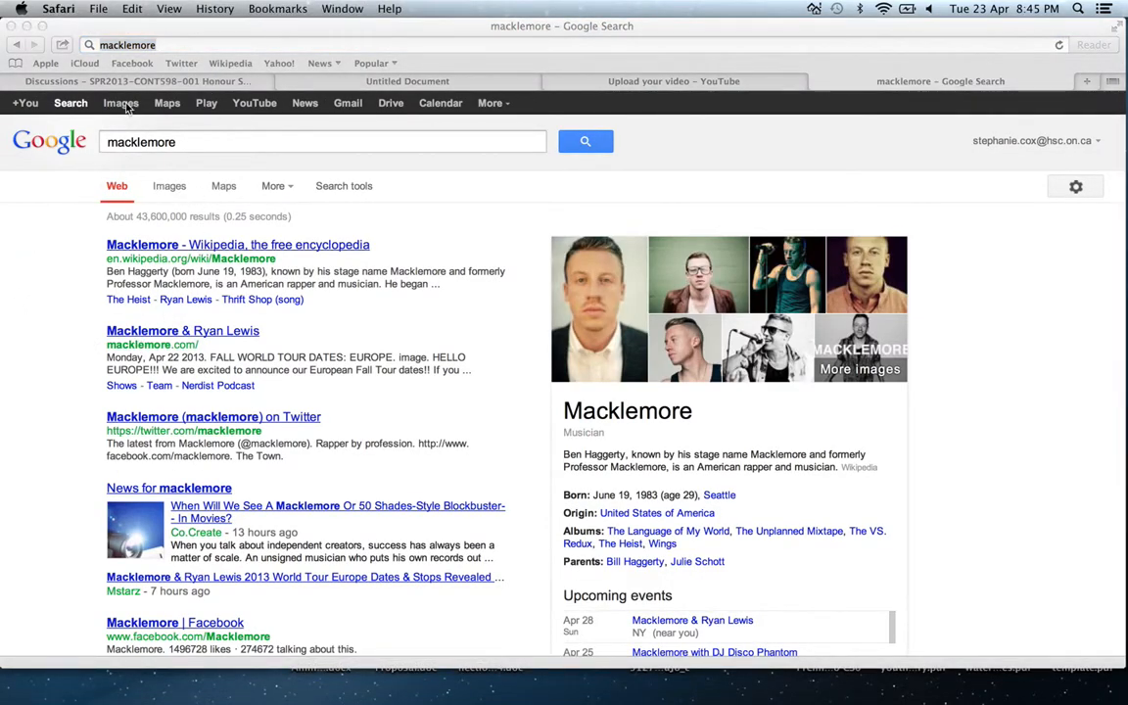
click(123, 105)
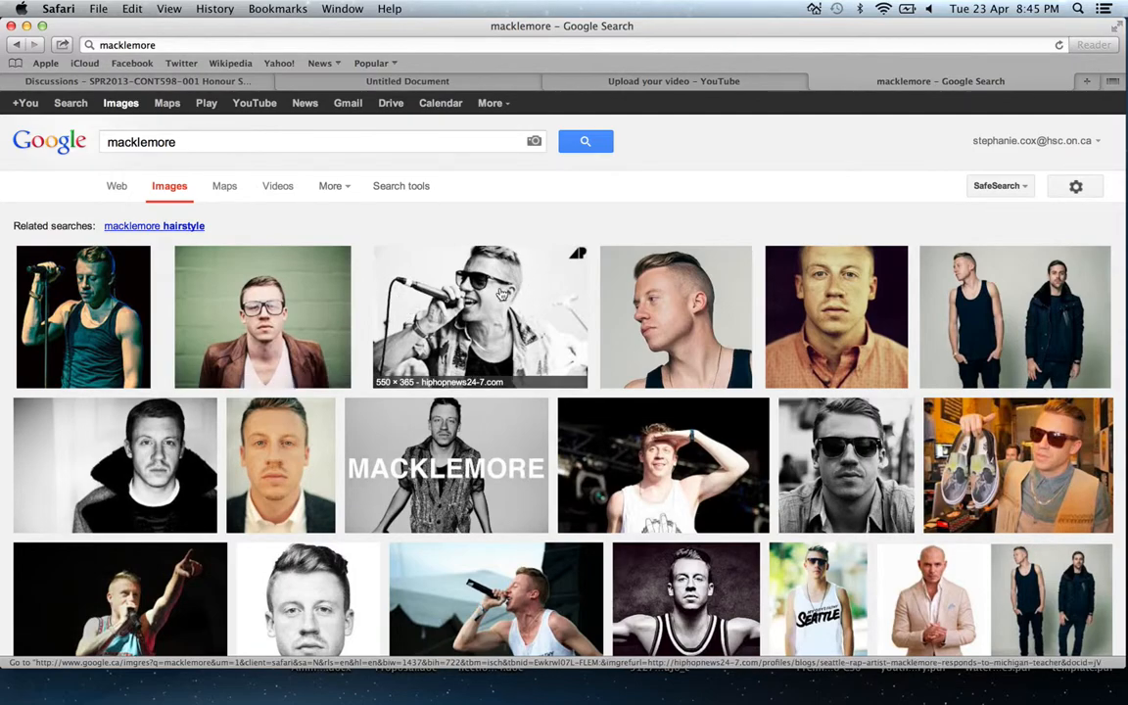
Open the original image of the black-and-white photo with sunglasses and microphone, and copy it
click(506, 289)
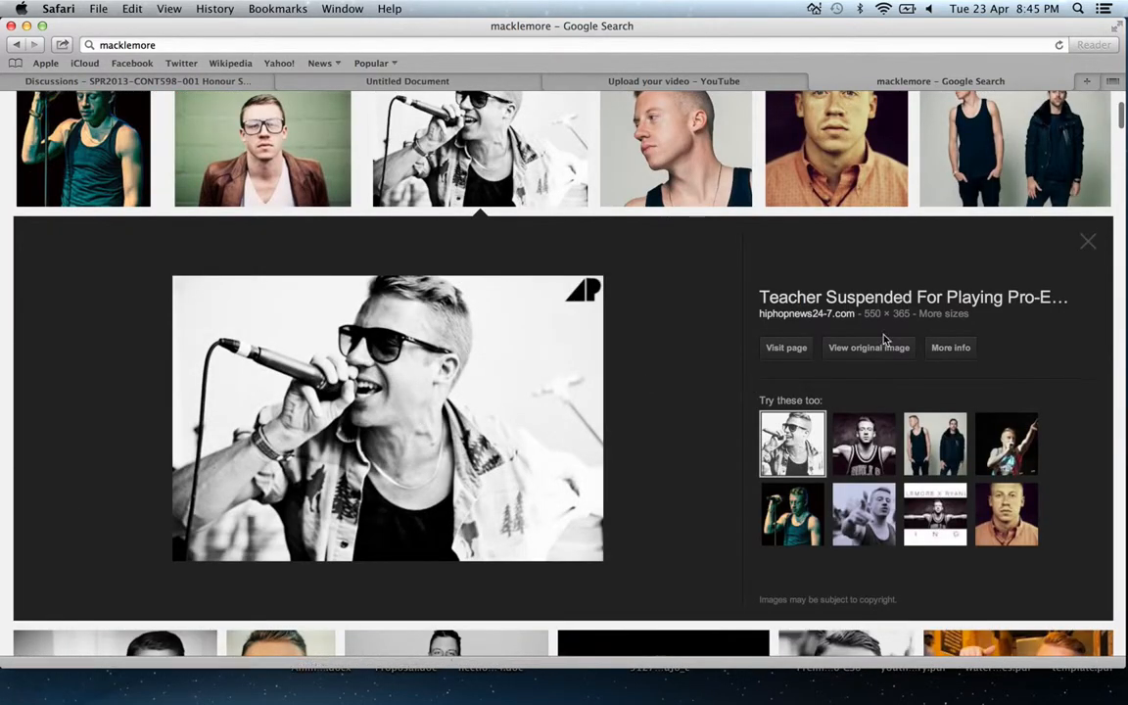
click(848, 349)
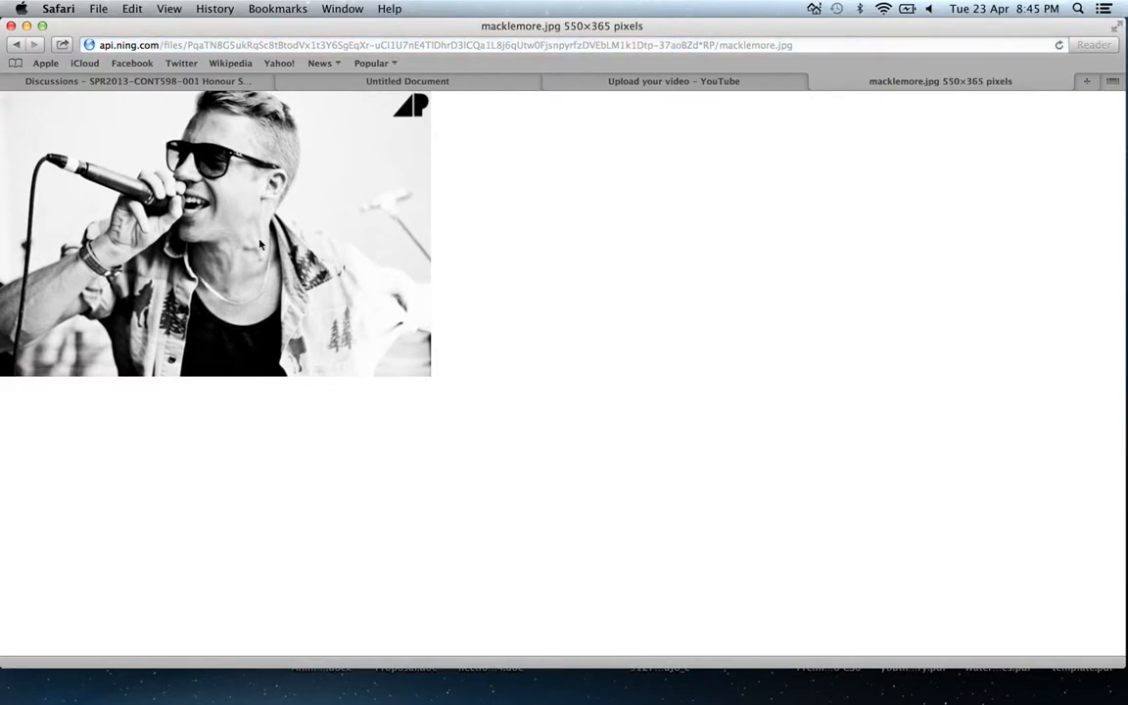
right_click(232, 242)
click(312, 352)
Switch to Photoshop, paste the copied photo into the rollover document and move it so the singer's face fills the canvas
mouse_move(576, 695)
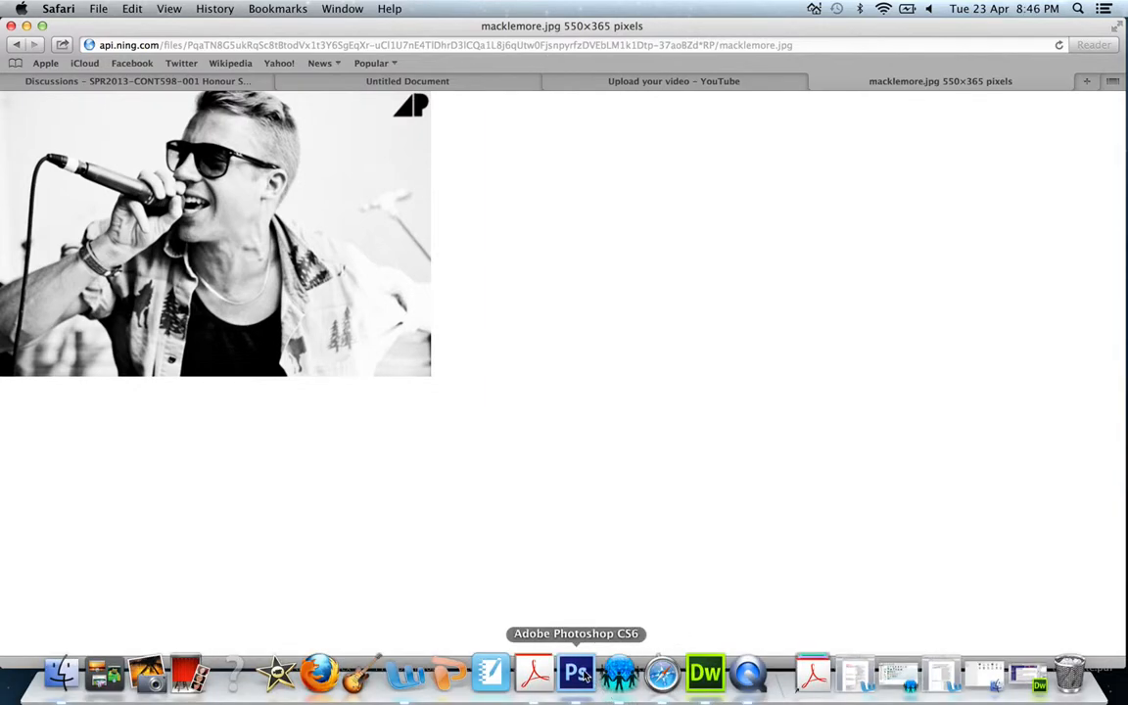
click(577, 674)
key(super+v)
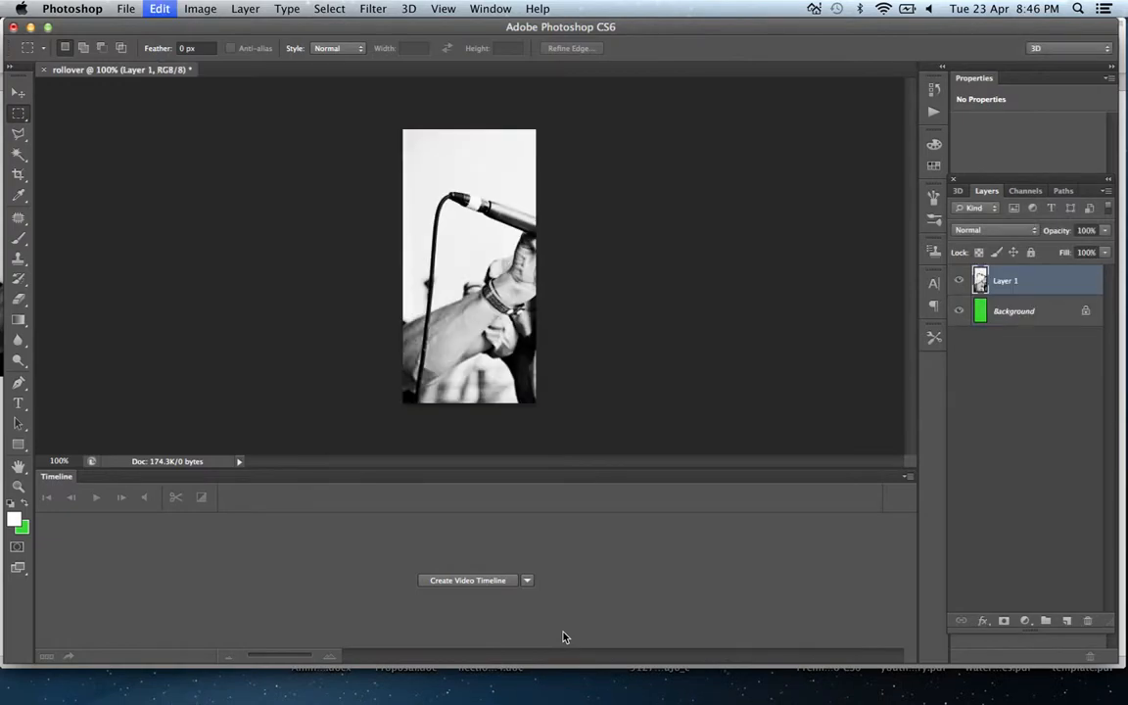
click(18, 92)
drag(409, 287, 431, 272)
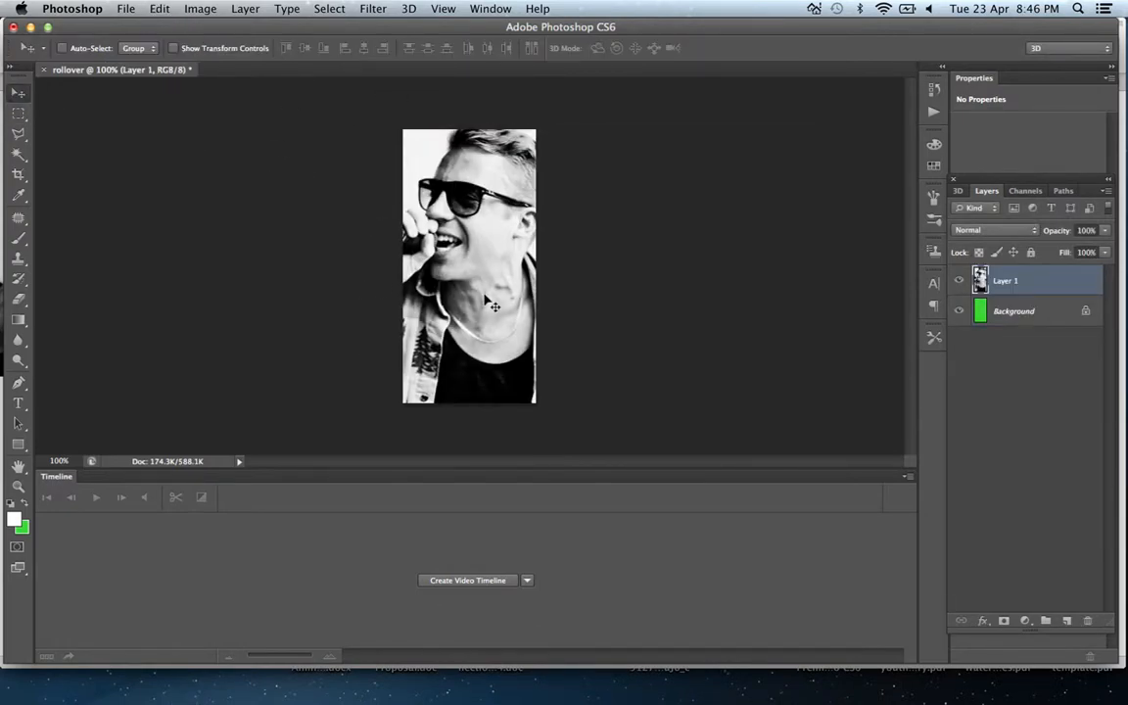
Free-transform the photo layer to about 96% of its size, shift it rightward to include the microphone hand, and apply the transform
key(super+t)
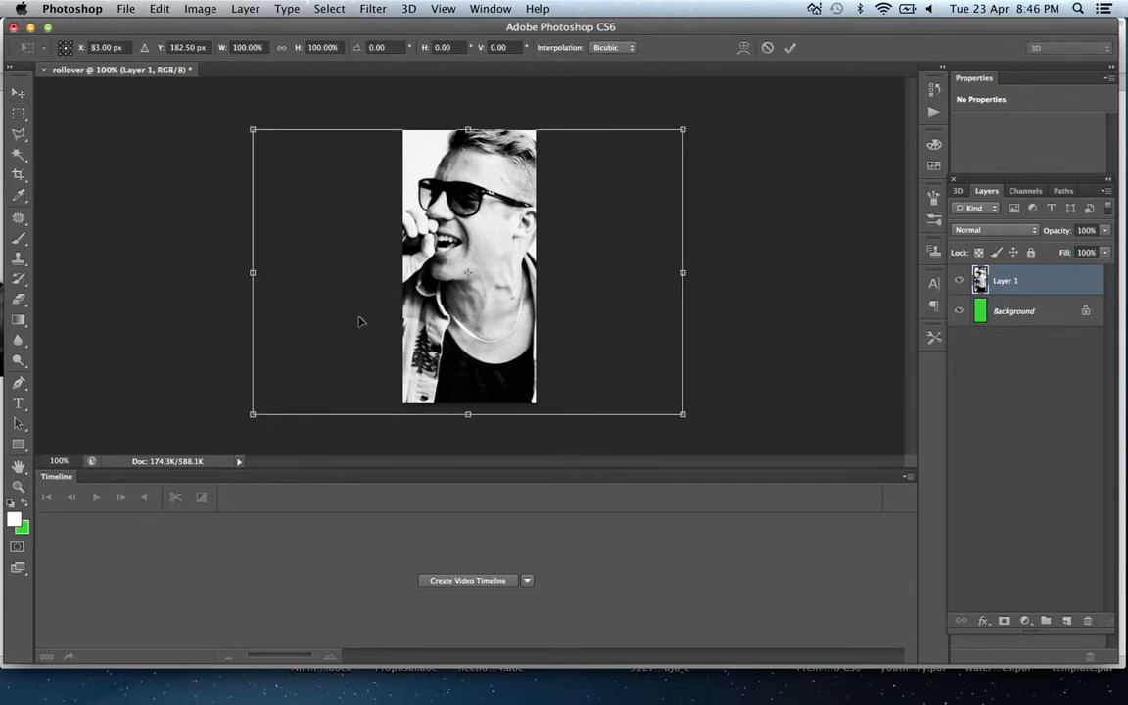
drag(258, 409, 273, 399)
drag(460, 342, 483, 337)
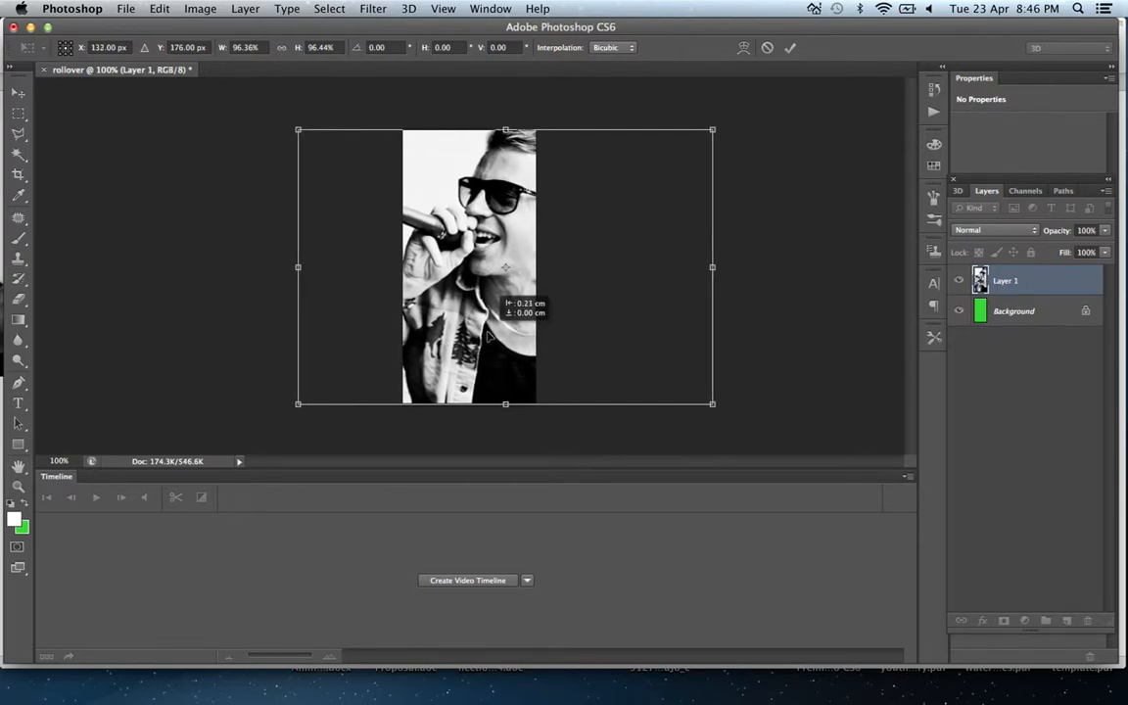
click(18, 92)
click(696, 255)
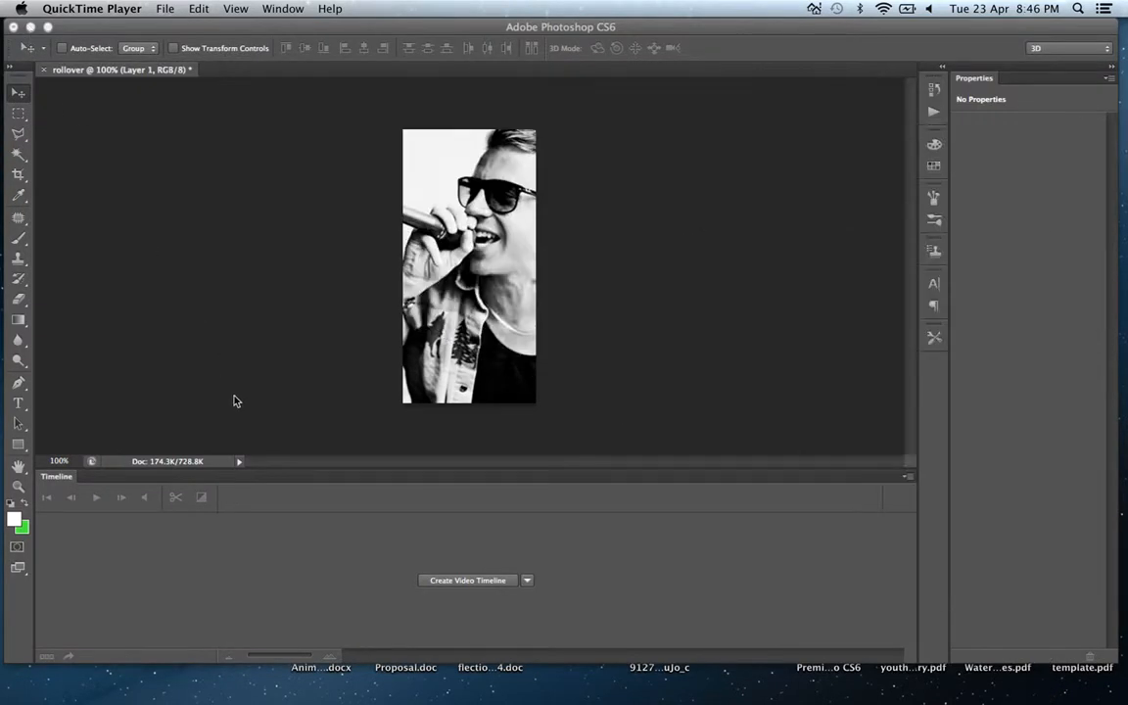
Draw a wide text box from the photo's middle out past its right edge and enter the artist's name
click(17, 406)
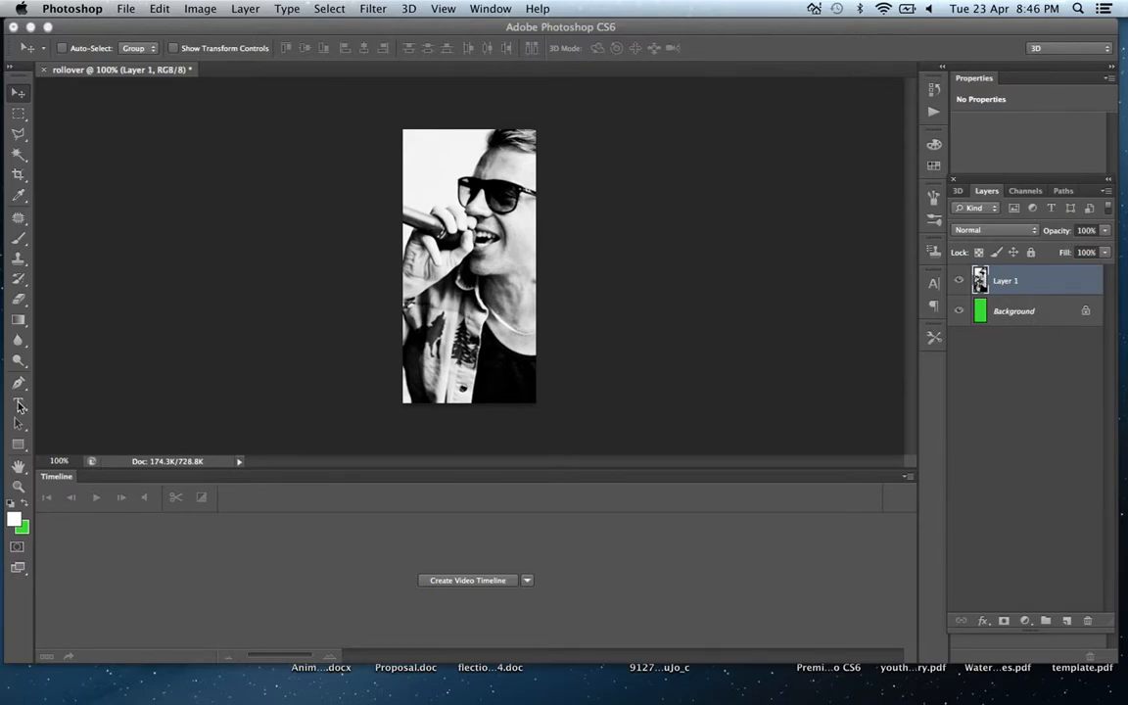
click(17, 404)
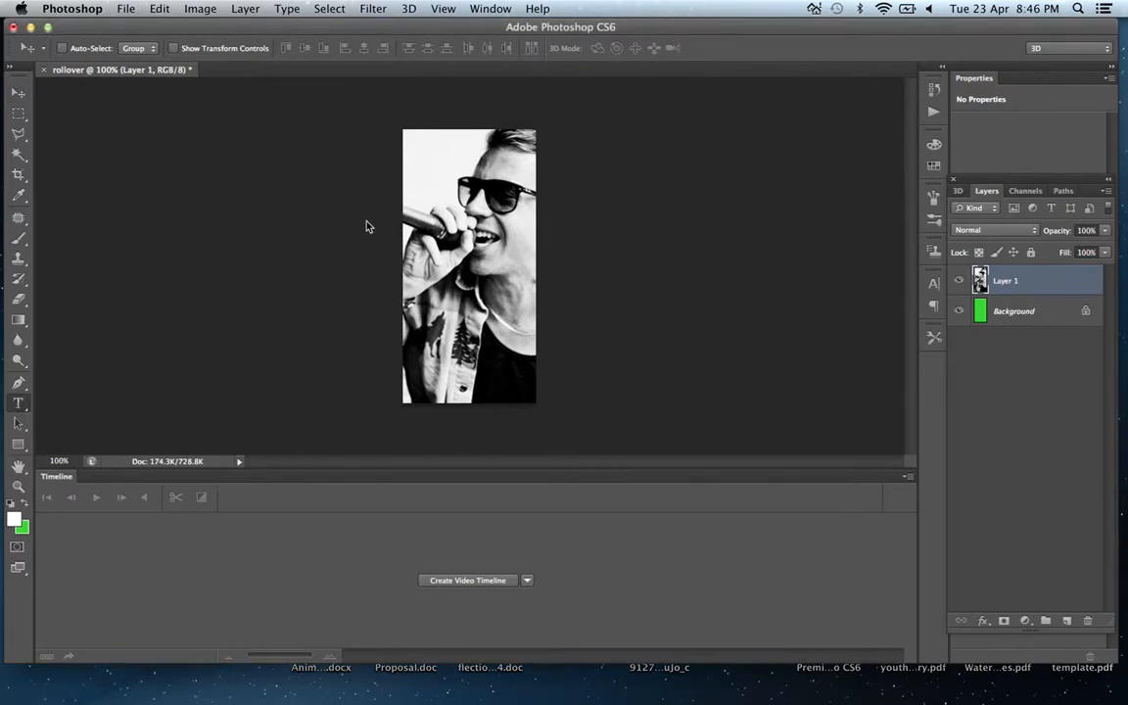
drag(425, 247, 547, 342)
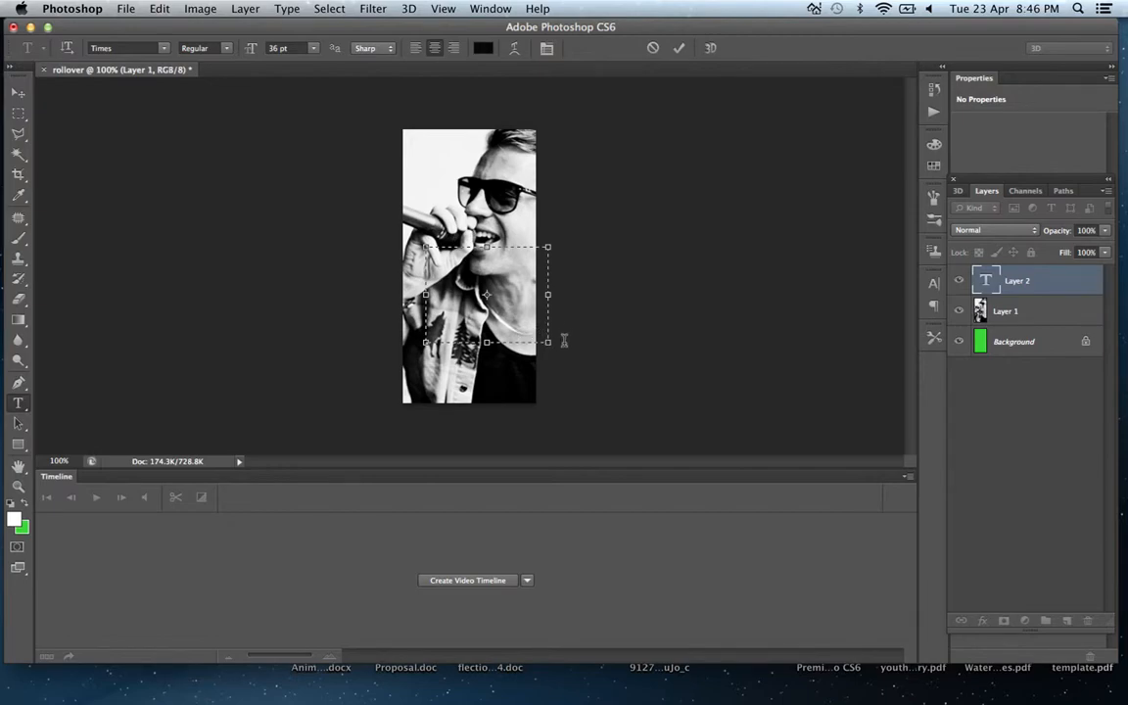
drag(547, 342, 736, 321)
text(e)
Set all the text in the box to the Today is the Oldest and Younges font at 72 pt
key(super+a)
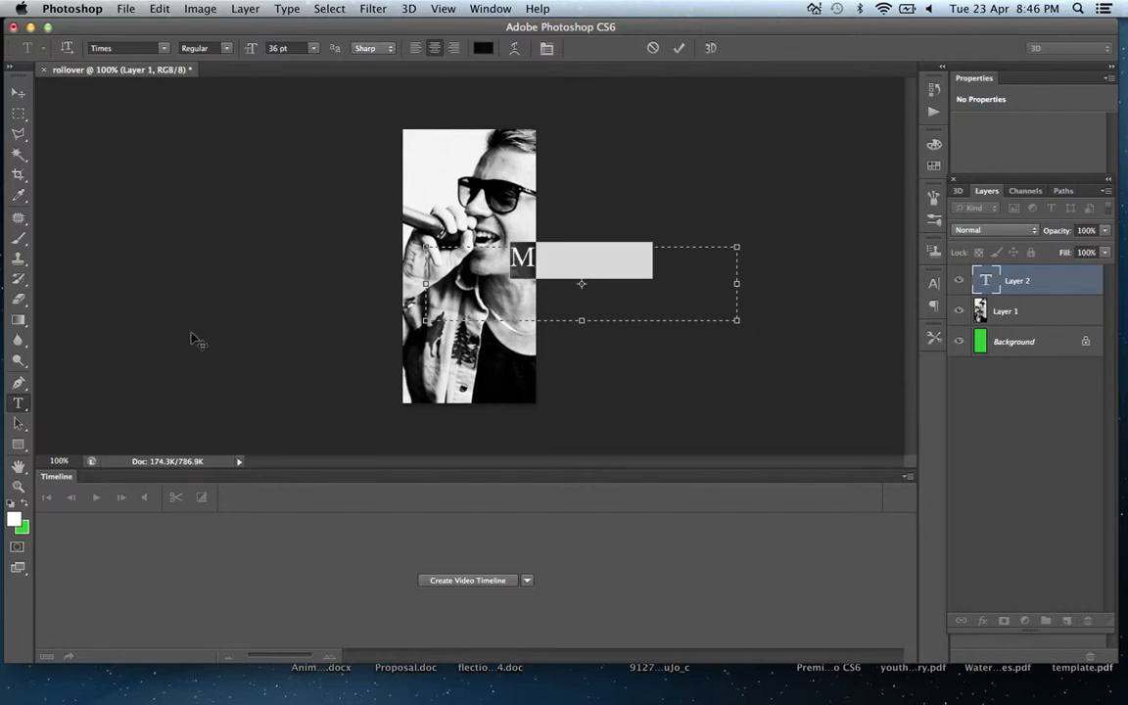
click(164, 48)
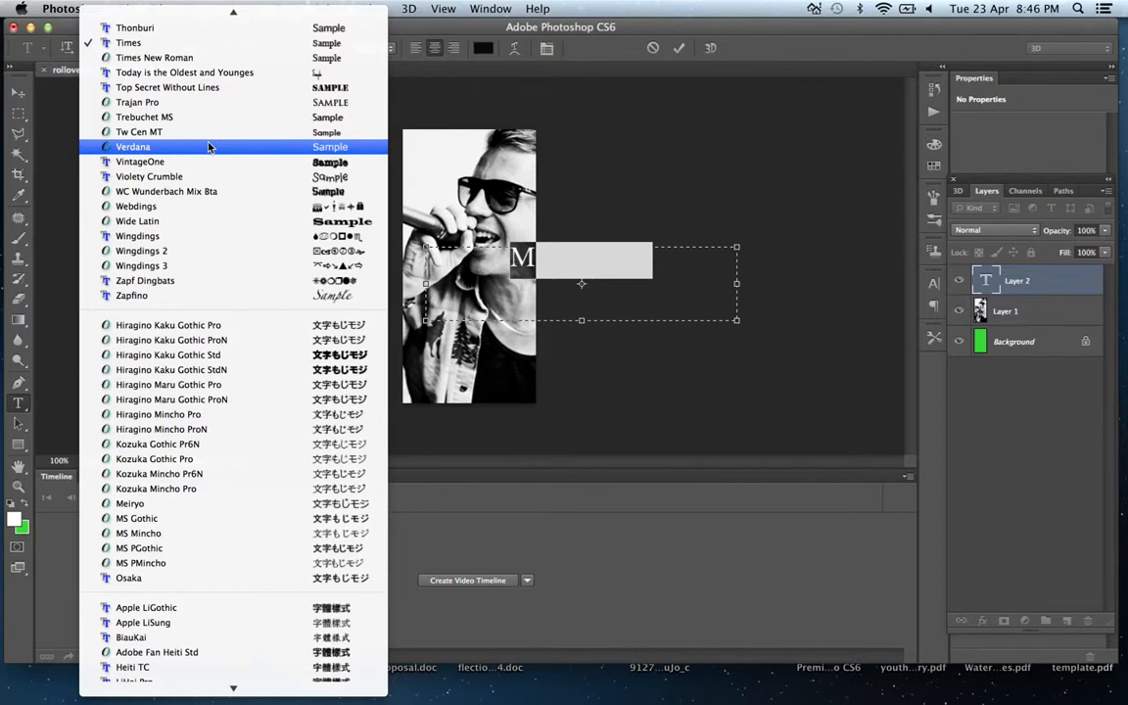
mouse_move(238, 12)
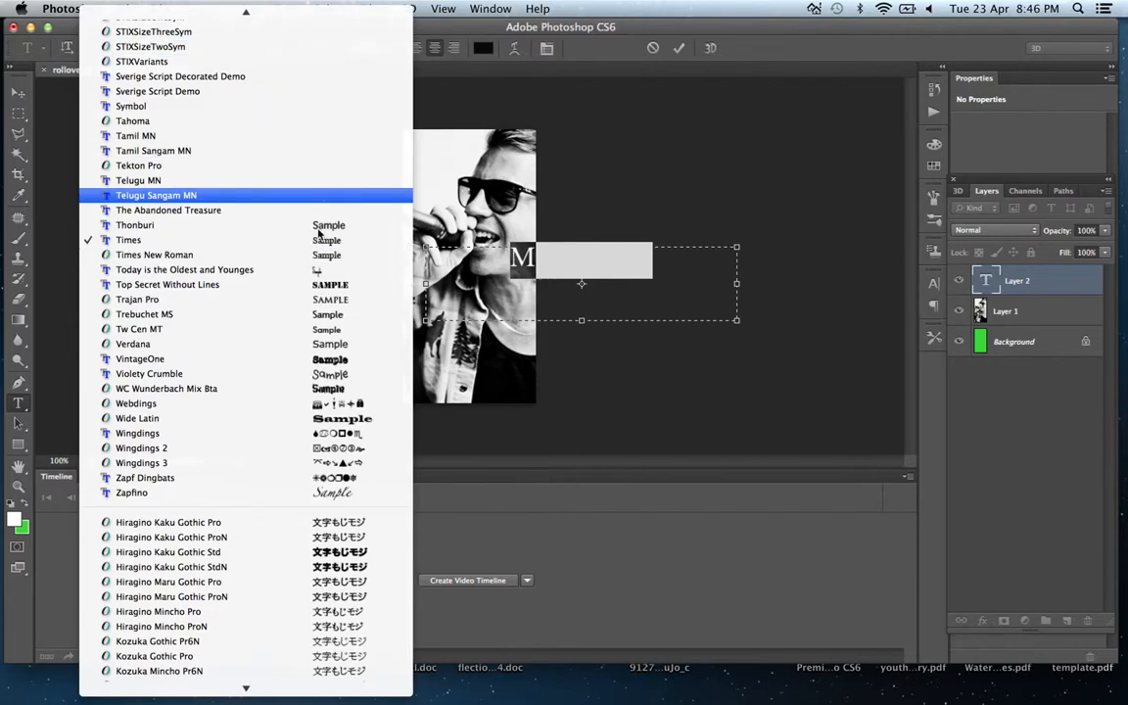
click(333, 277)
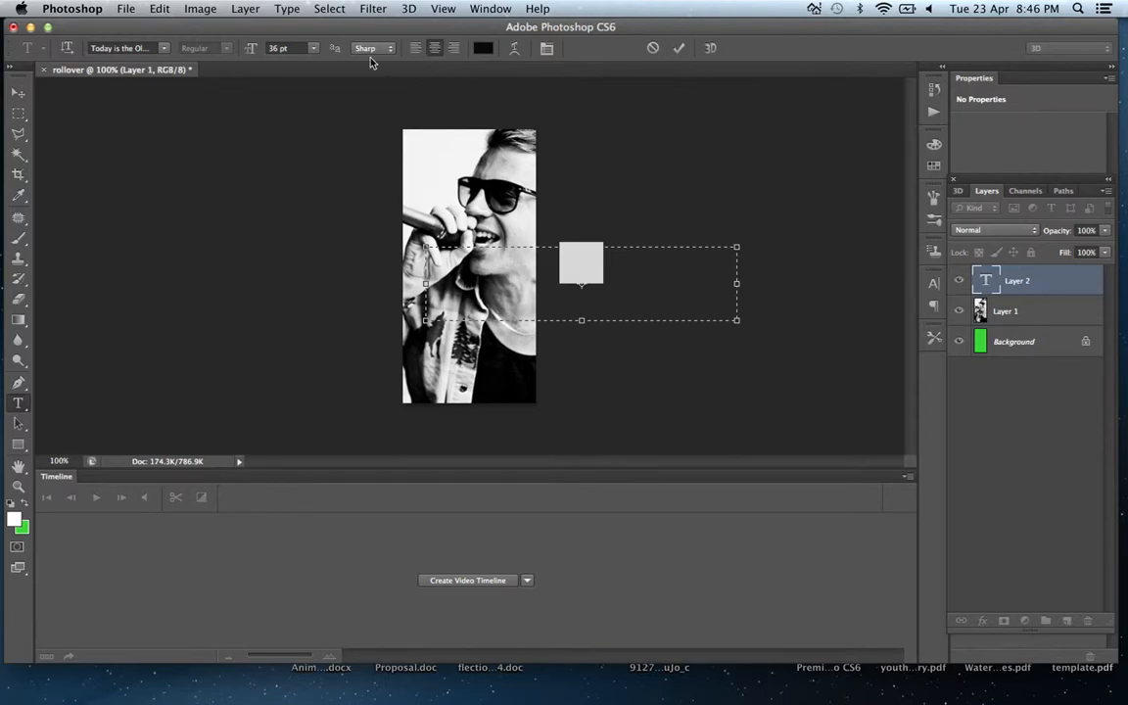
click(316, 48)
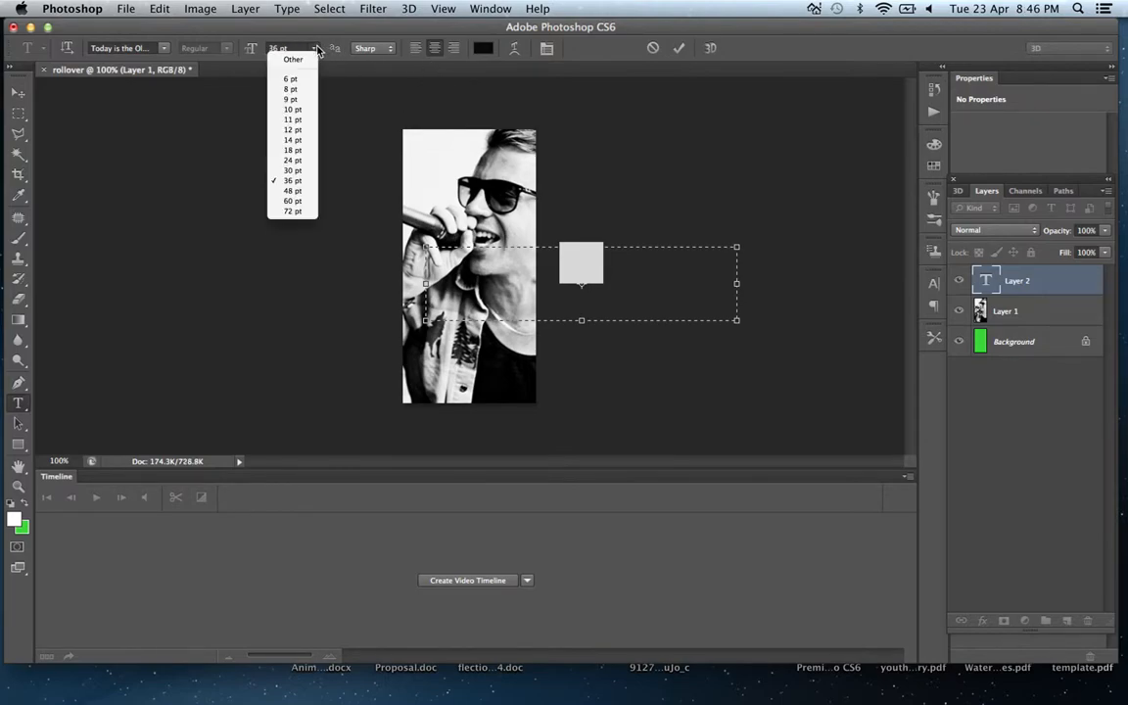
click(300, 211)
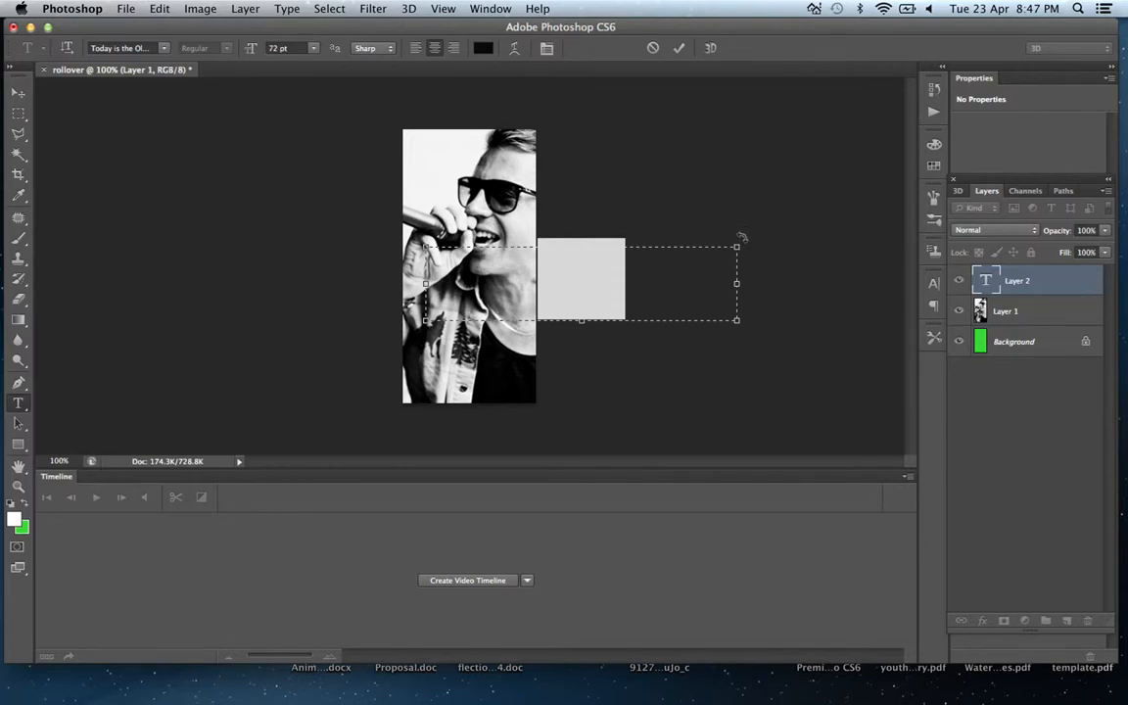
Rotate the text box 90 degrees clockwise so it stands vertically beside the photo
drag(740, 242, 602, 384)
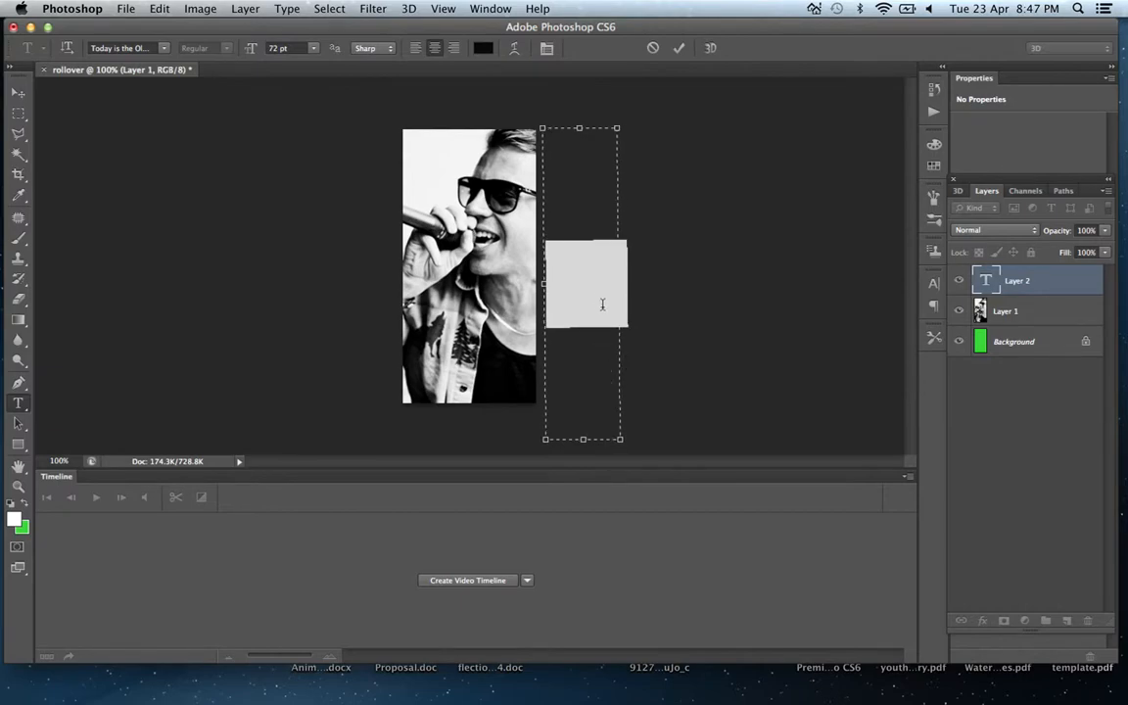
drag(629, 450, 629, 451)
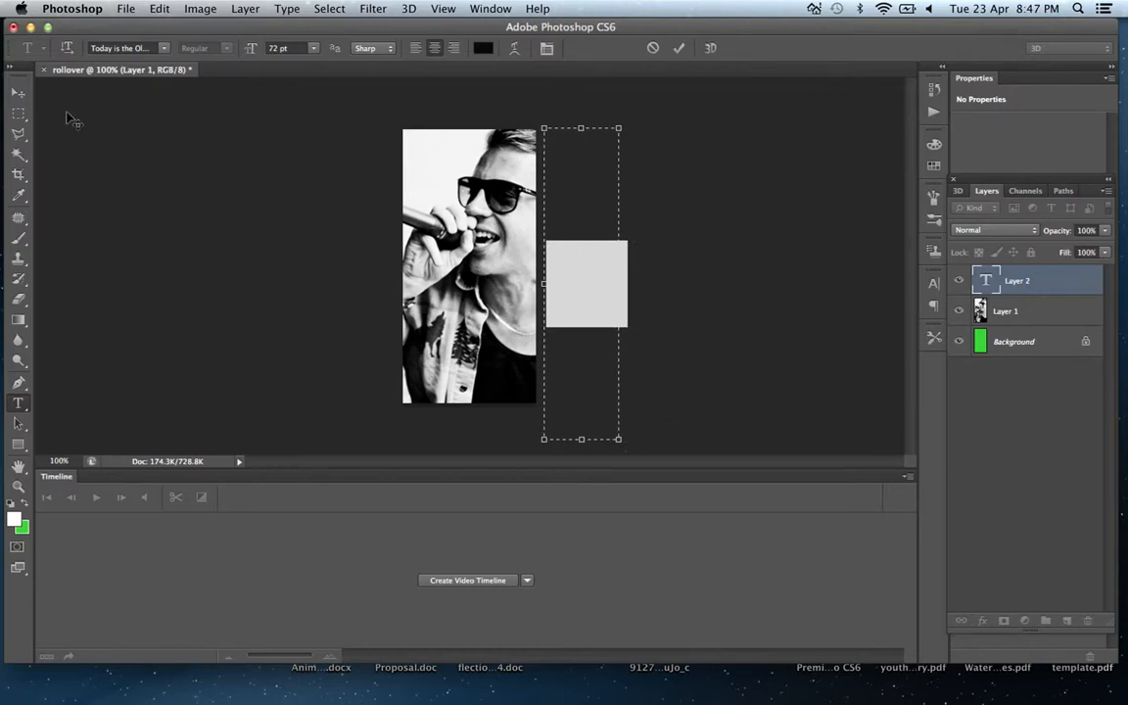
Move the vertical text onto the light area at the photo's upper left, scale it to about 87%, and apply the transform
click(18, 91)
drag(605, 257, 476, 188)
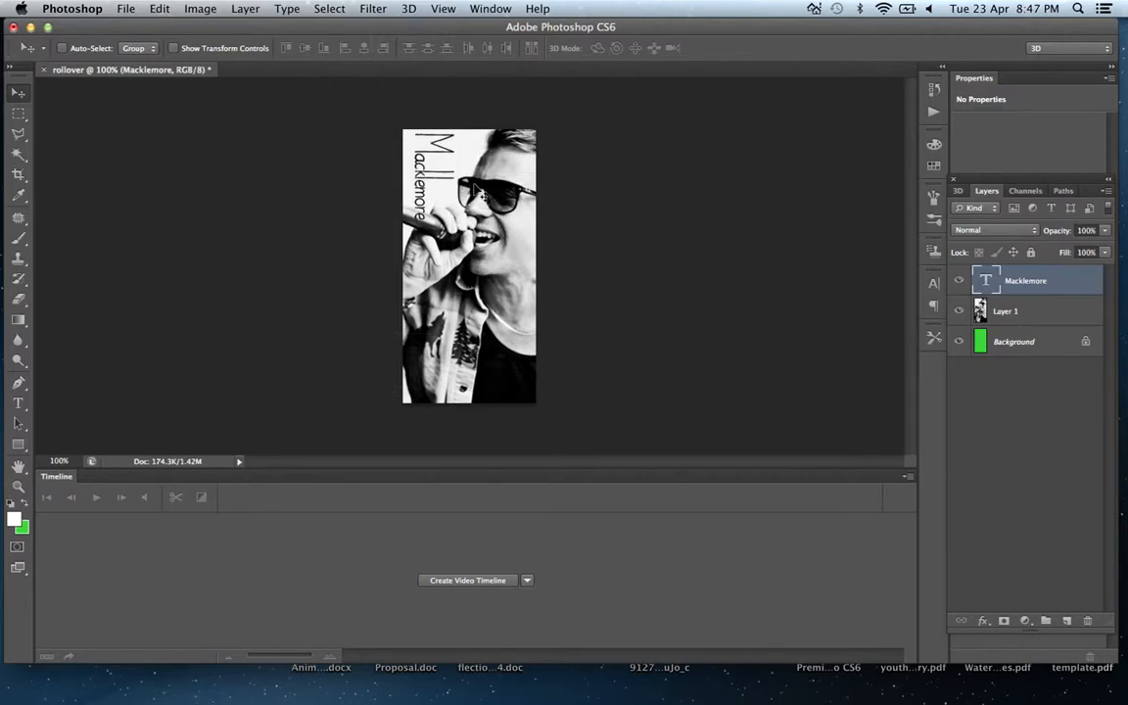
key(ctrl+t)
drag(378, 333, 390, 292)
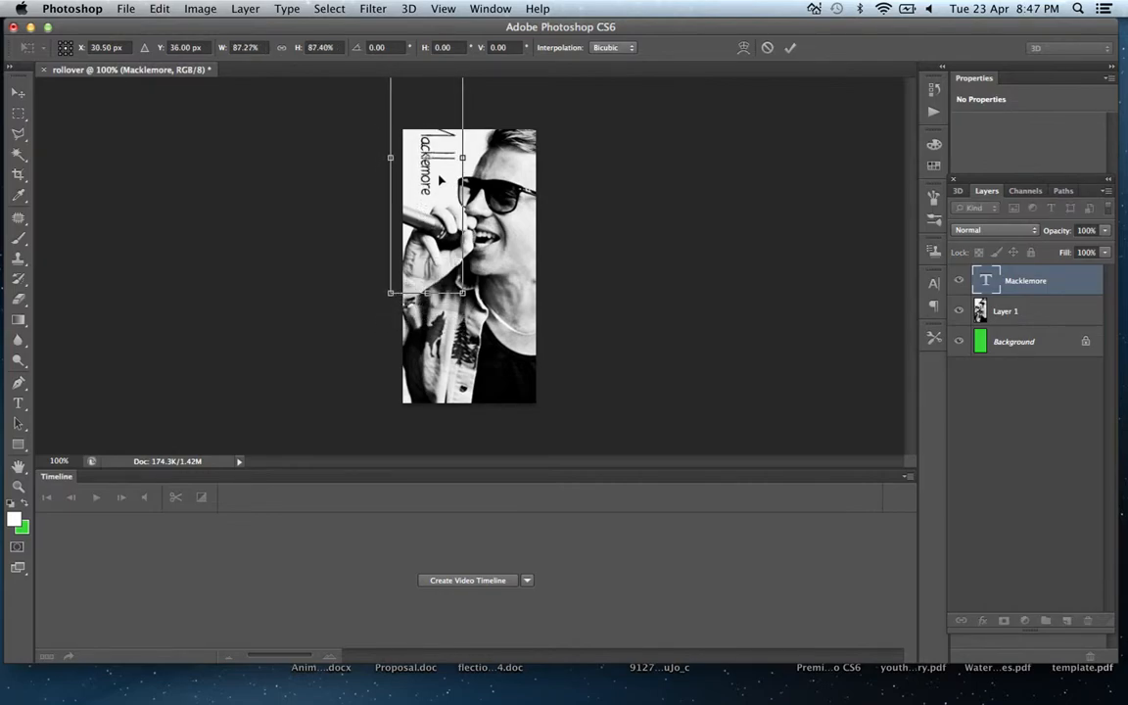
mouse_move(430, 168)
mouse_down()
mouse_move(431, 181)
mouse_move(427, 172)
mouse_up()
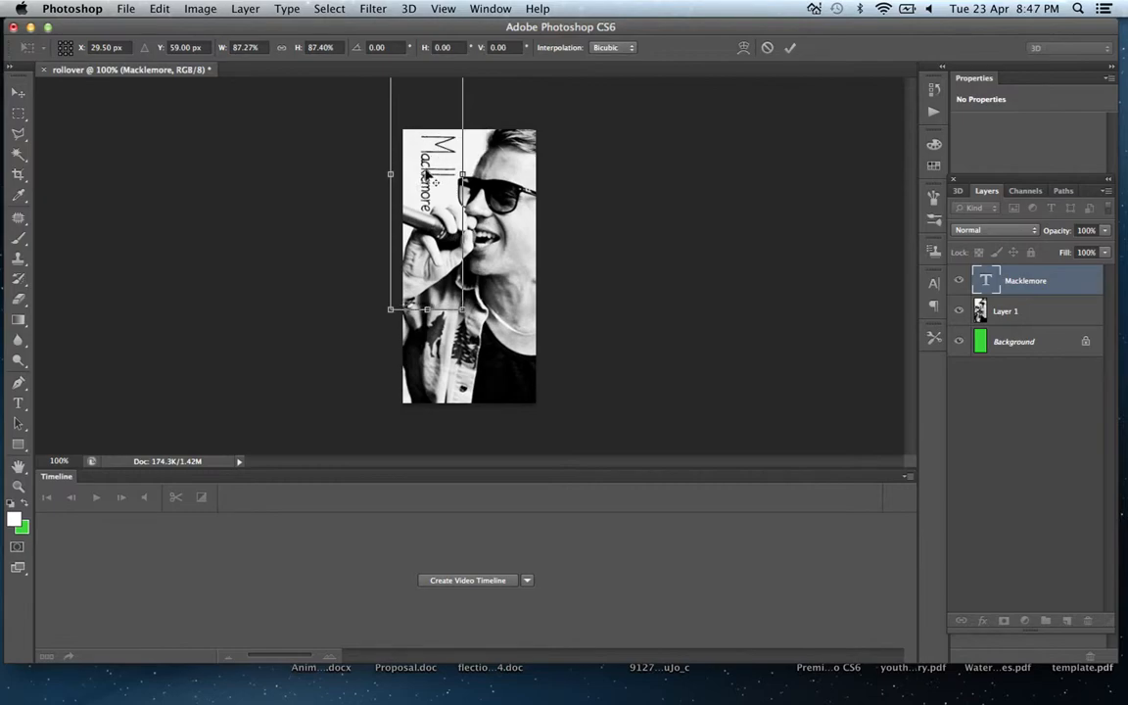
click(19, 94)
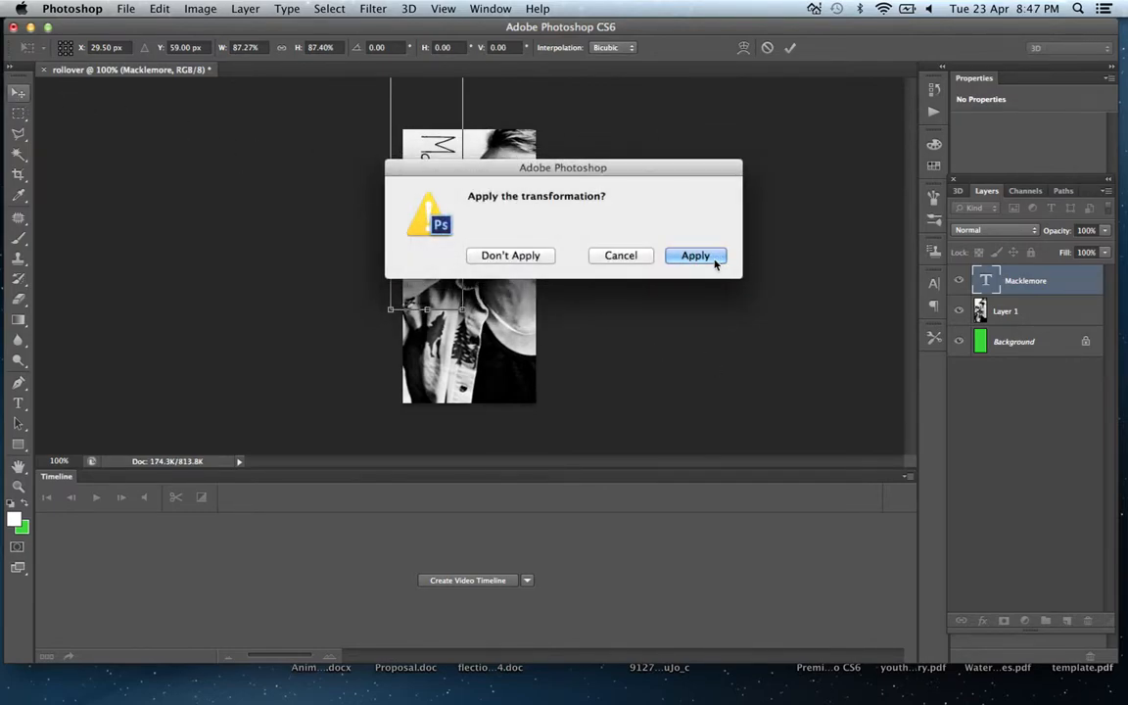
click(716, 259)
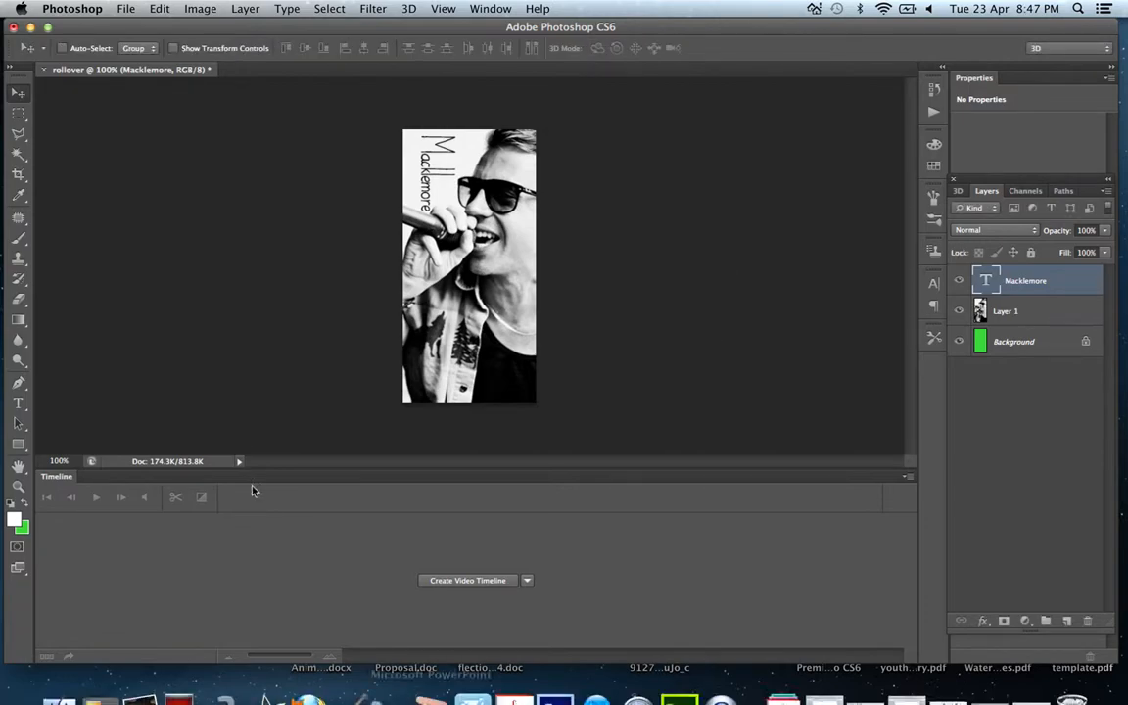
Switch to Safari, return to the Google Images results, and search for macklemore album cover
mouse_move(347, 683)
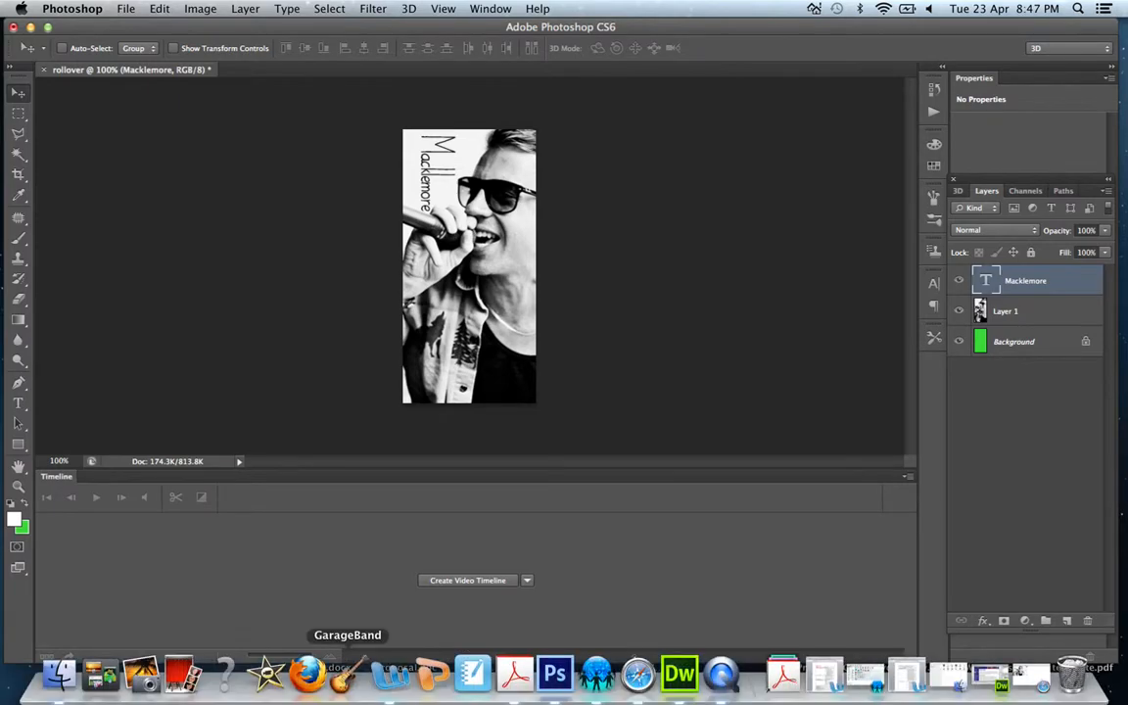
click(1022, 678)
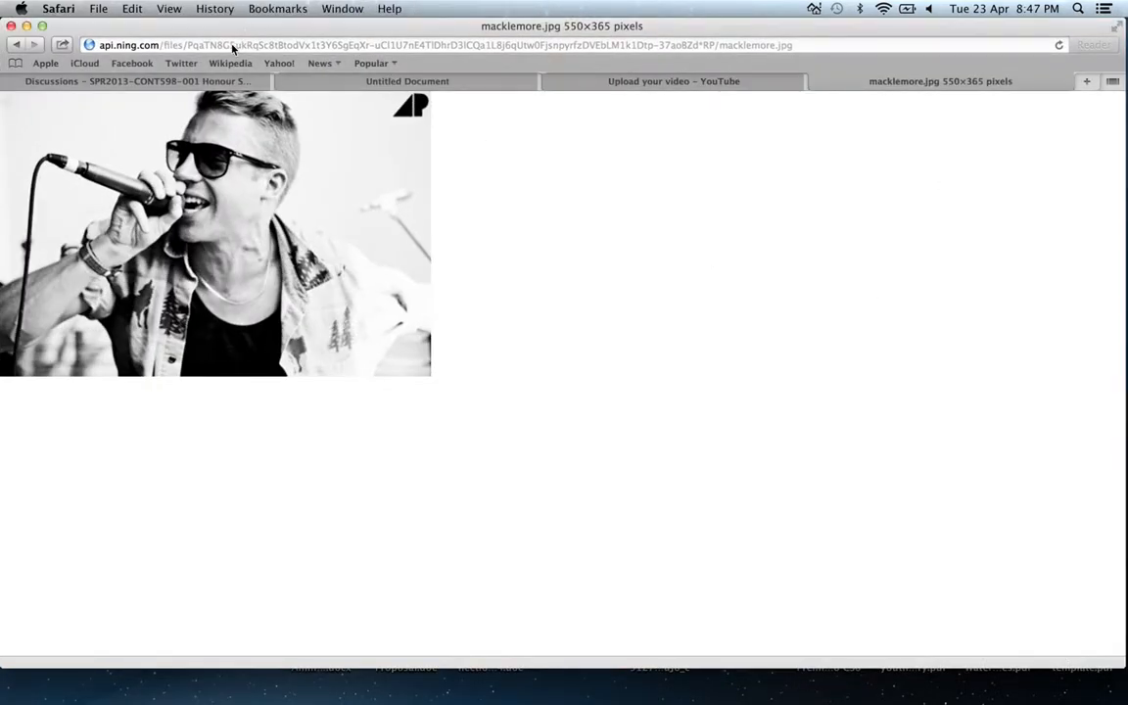
click(226, 45)
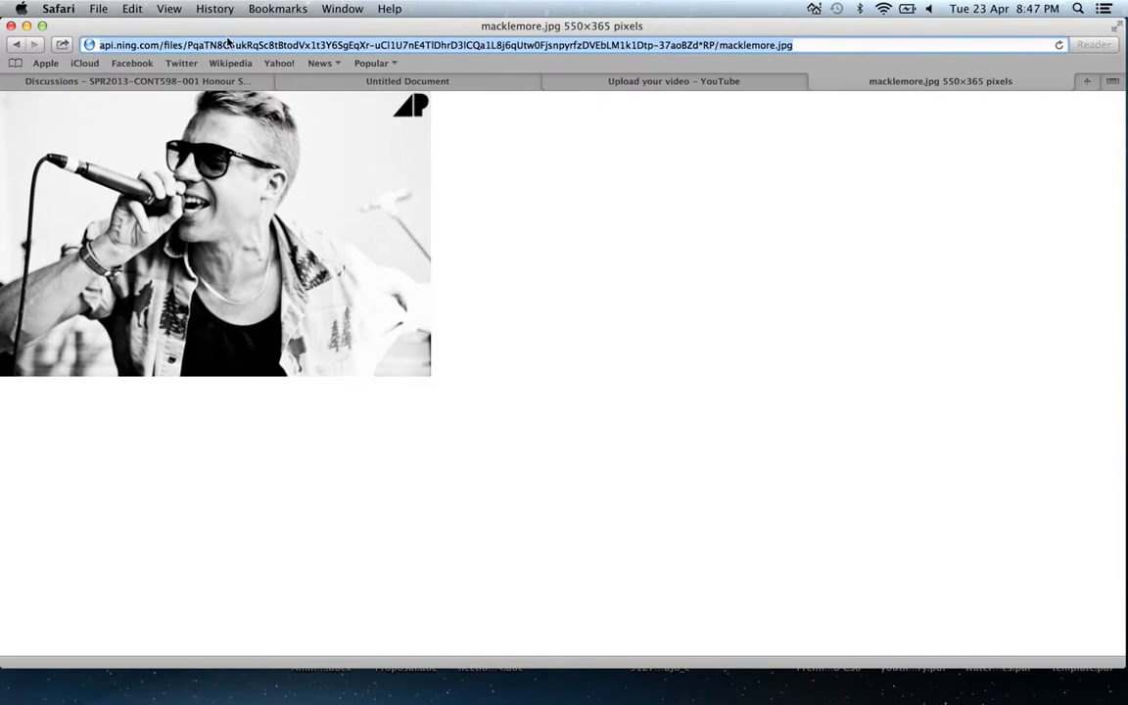
click(14, 45)
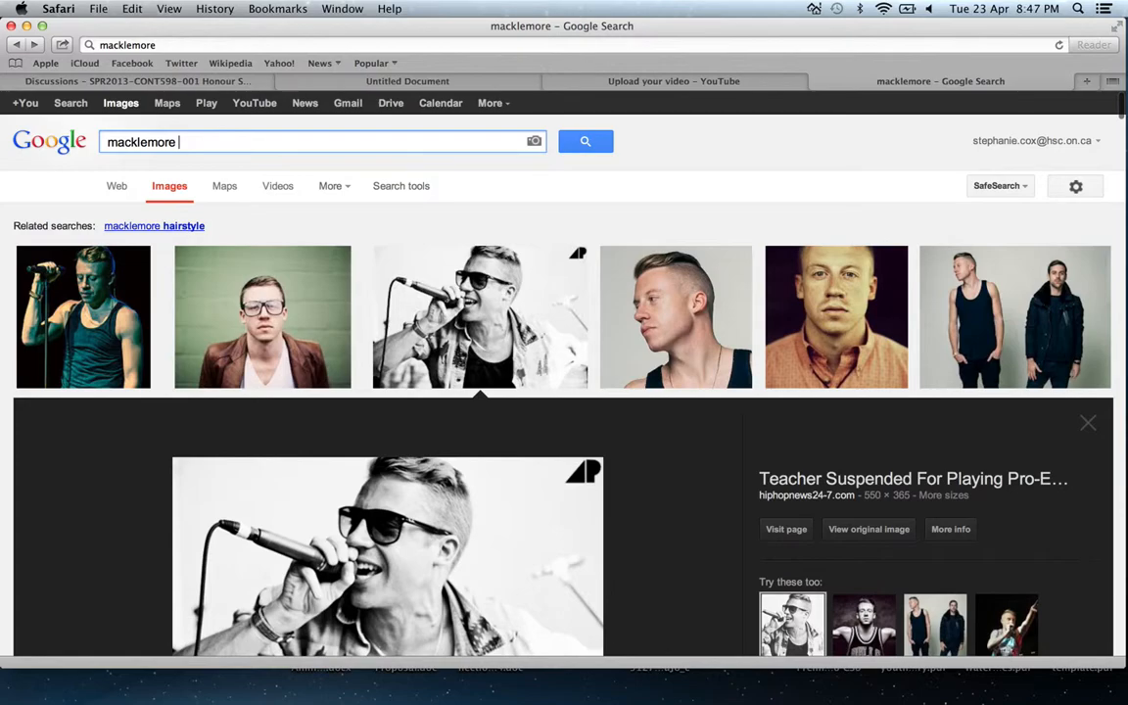
text(album cob)
key(BackSpace)
text(ver)
key(Return)
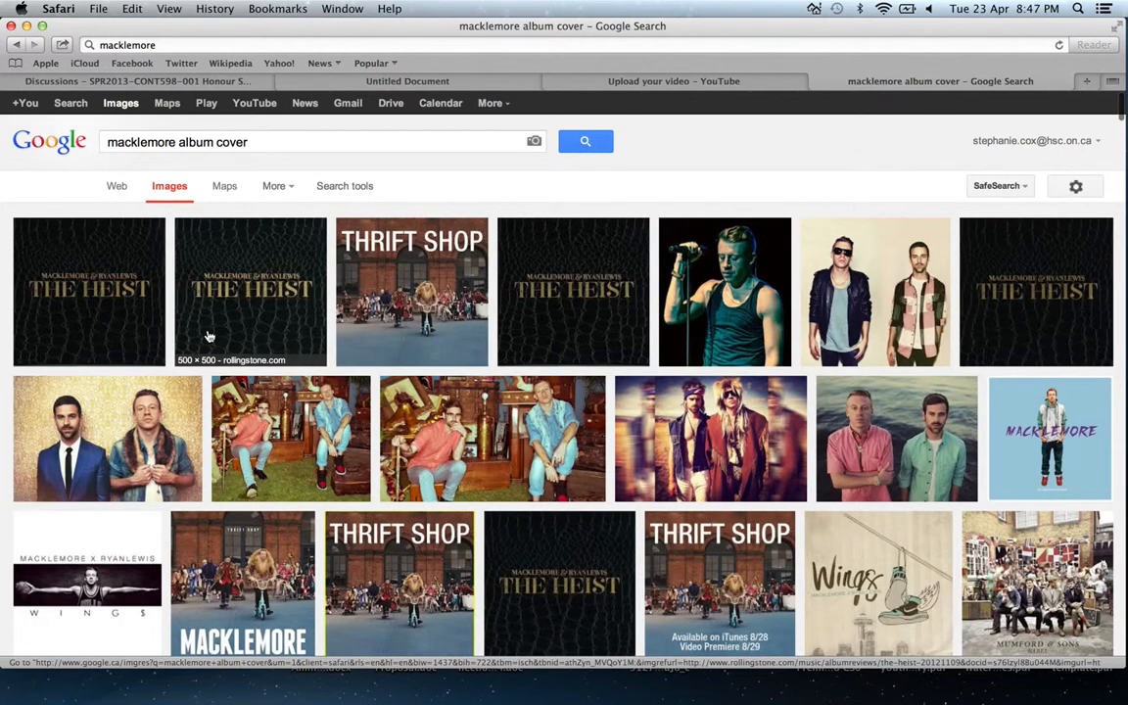
Open the original image of The Heist album cover from the search results and copy it
click(611, 283)
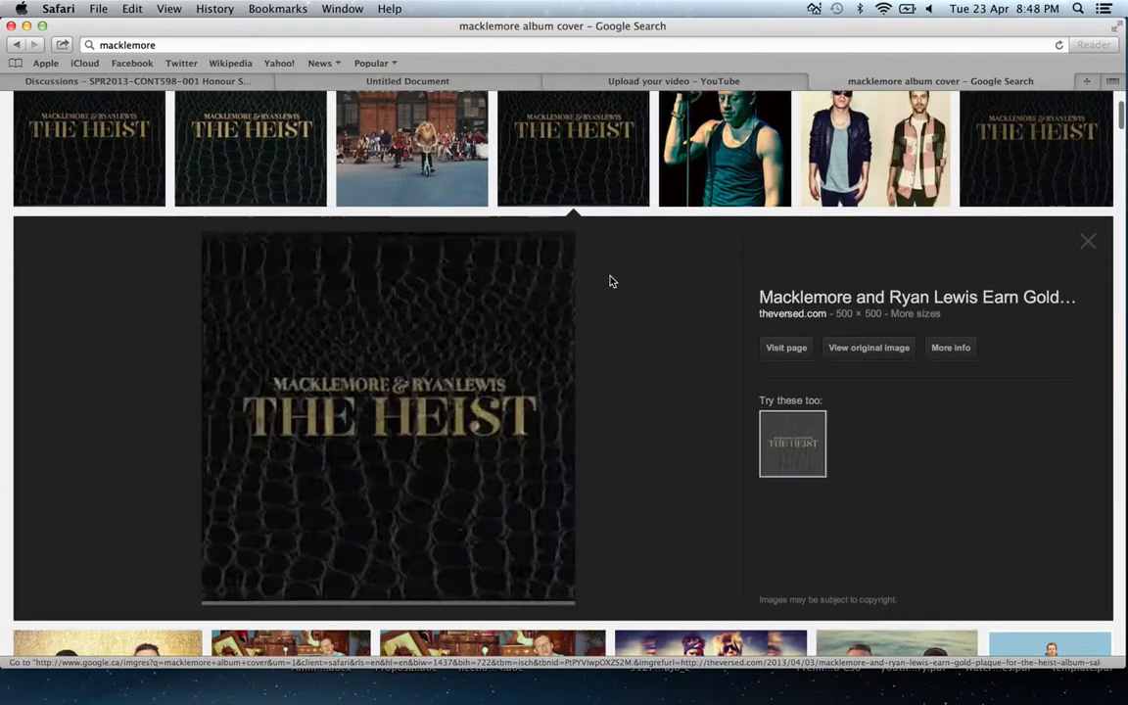
click(878, 350)
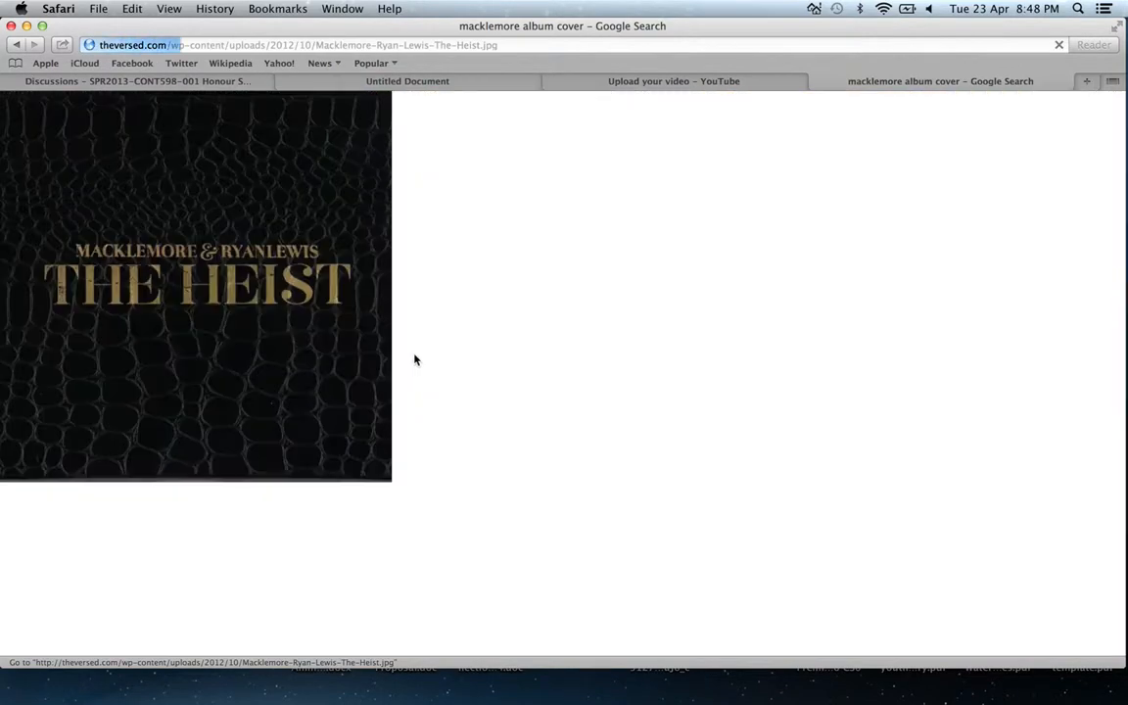
right_click(316, 301)
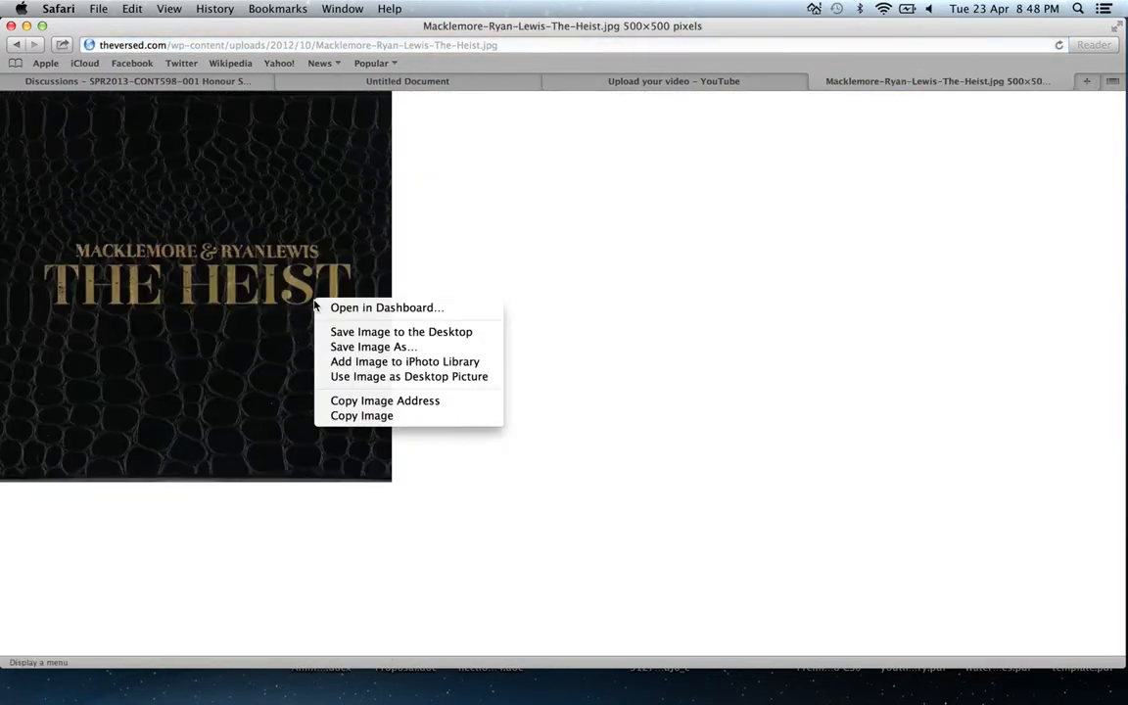
click(415, 416)
Switch back to Photoshop and paste the album cover as a new layer above the text
mouse_move(813, 691)
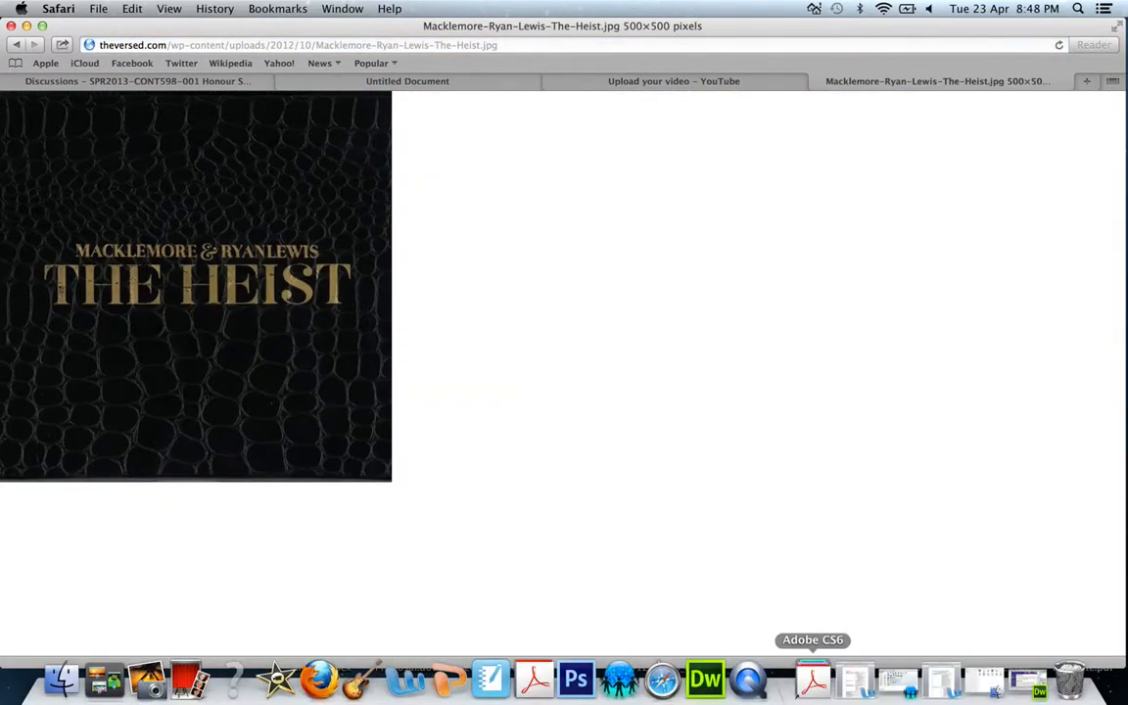
click(578, 674)
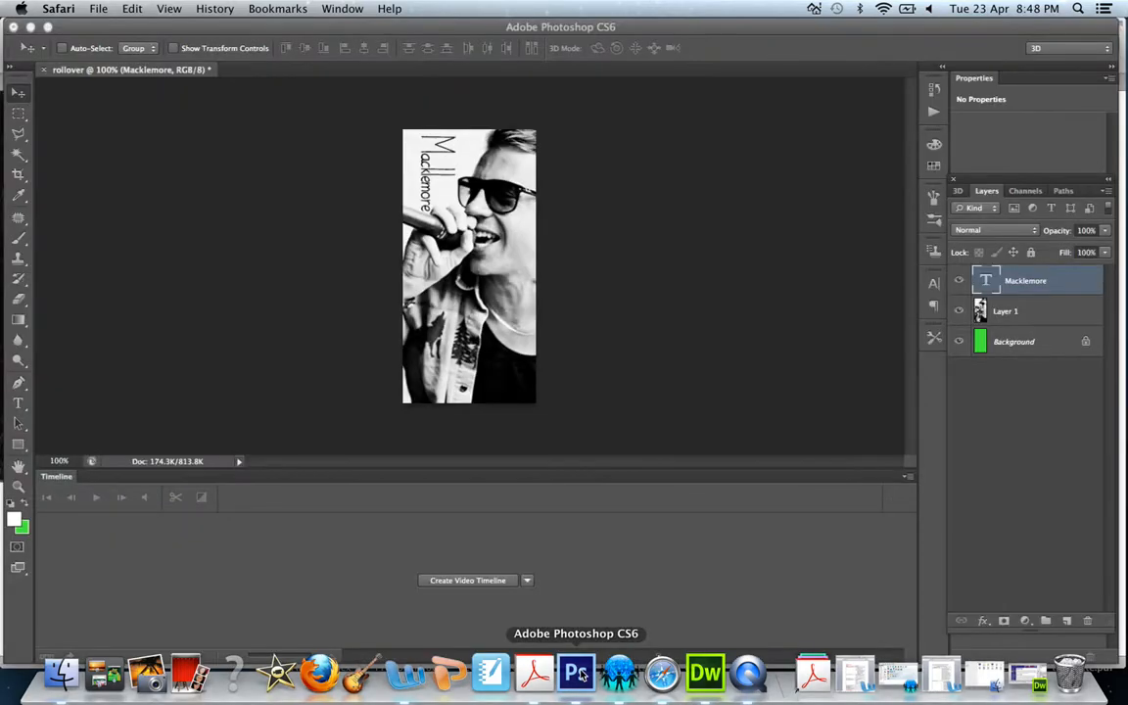
key(super+v)
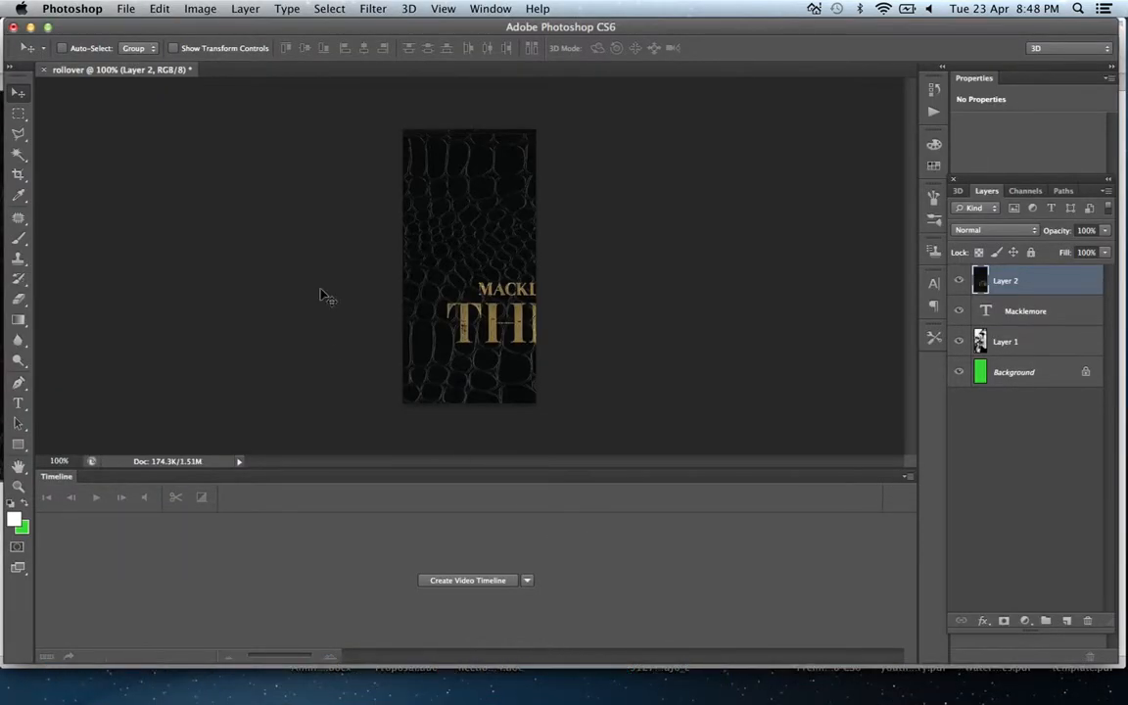
Free-transform the album cover to about 90 degrees clockwise and 74% size, centre its title on the canvas, and apply the transform
key(super+t)
drag(812, 110, 594, 310)
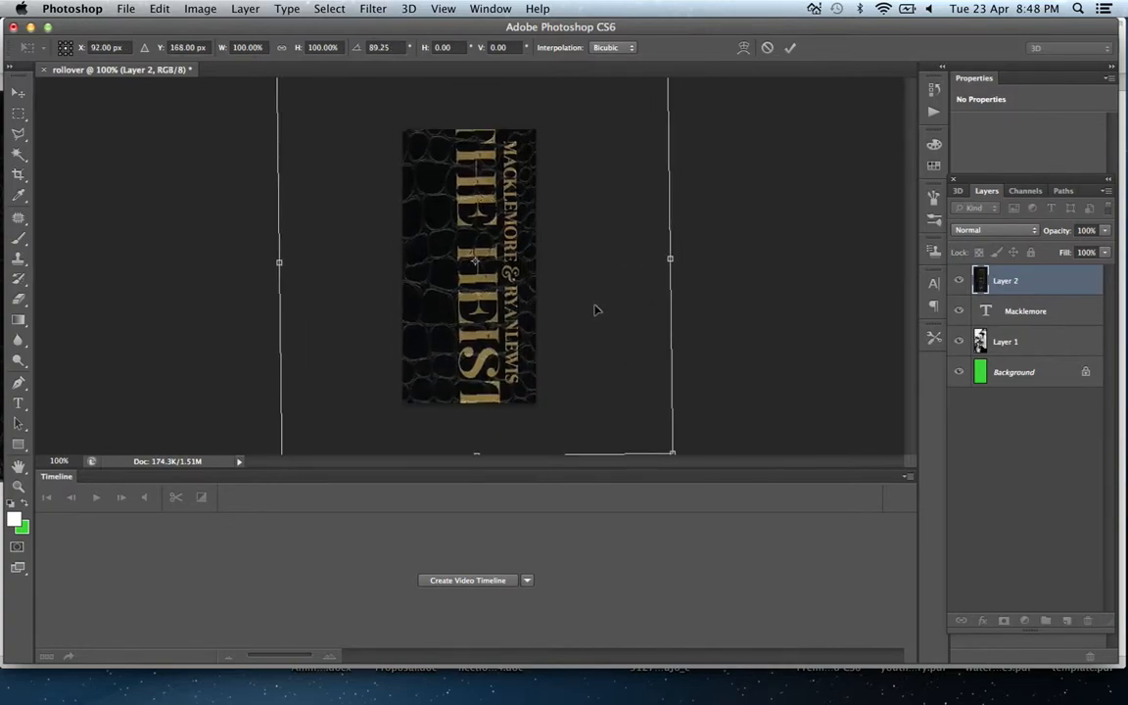
drag(674, 453, 566, 356)
drag(428, 252, 460, 312)
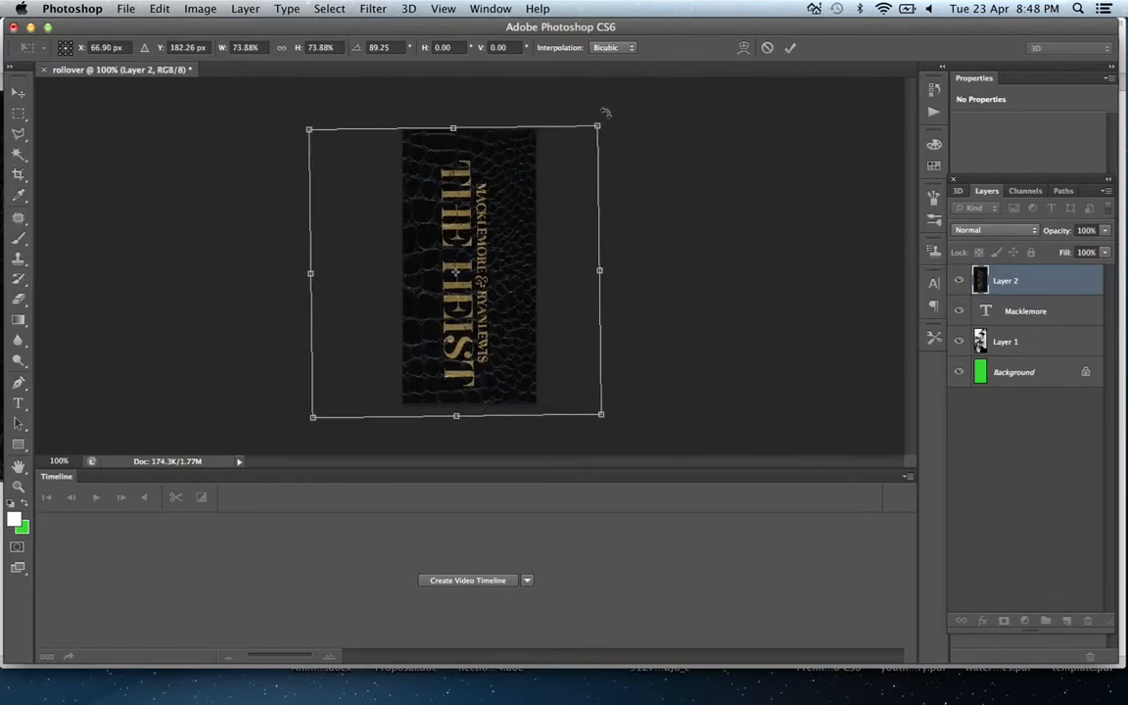
drag(607, 114, 608, 115)
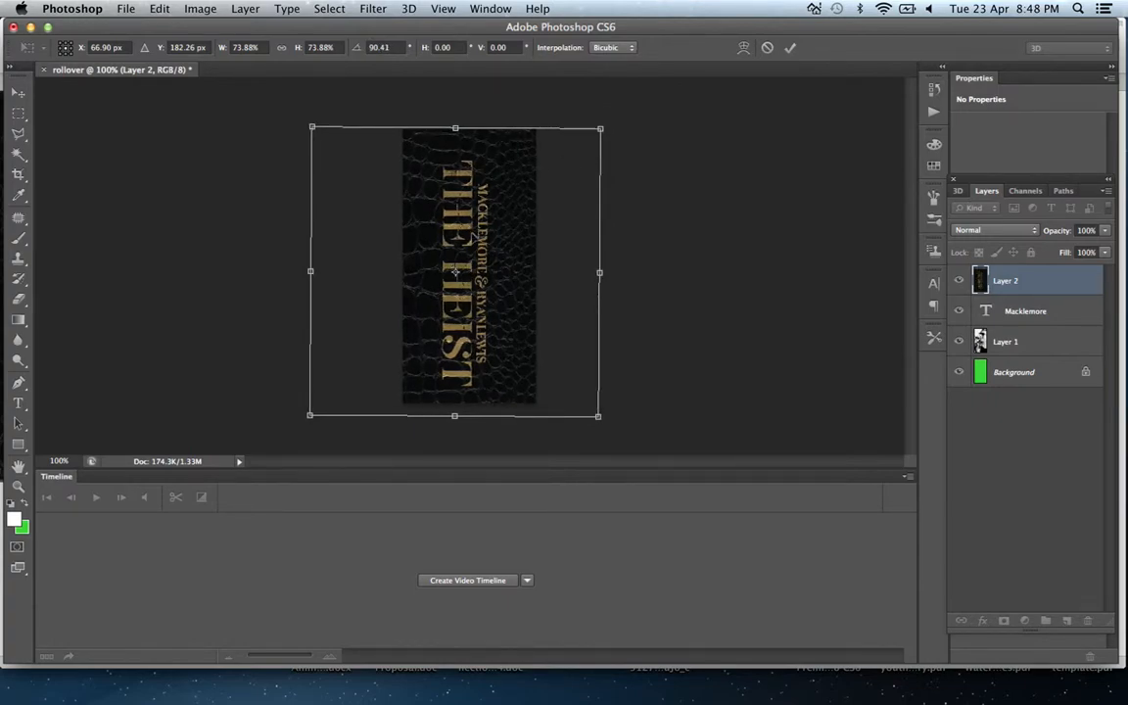
drag(505, 233, 513, 223)
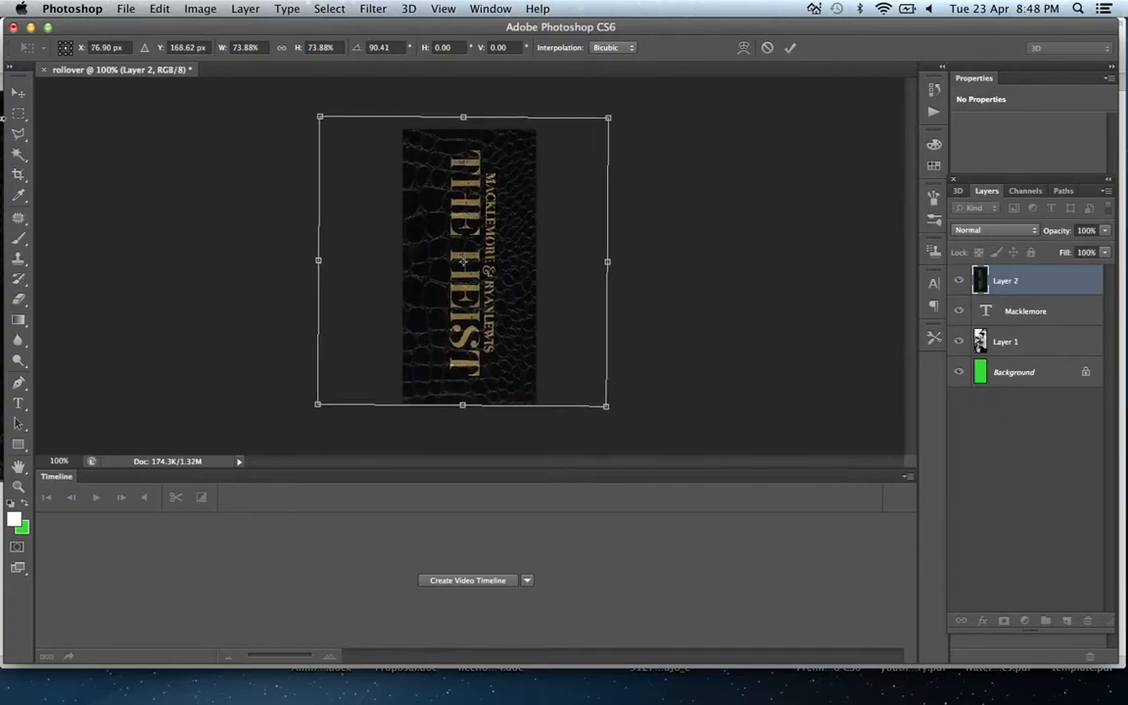
click(24, 92)
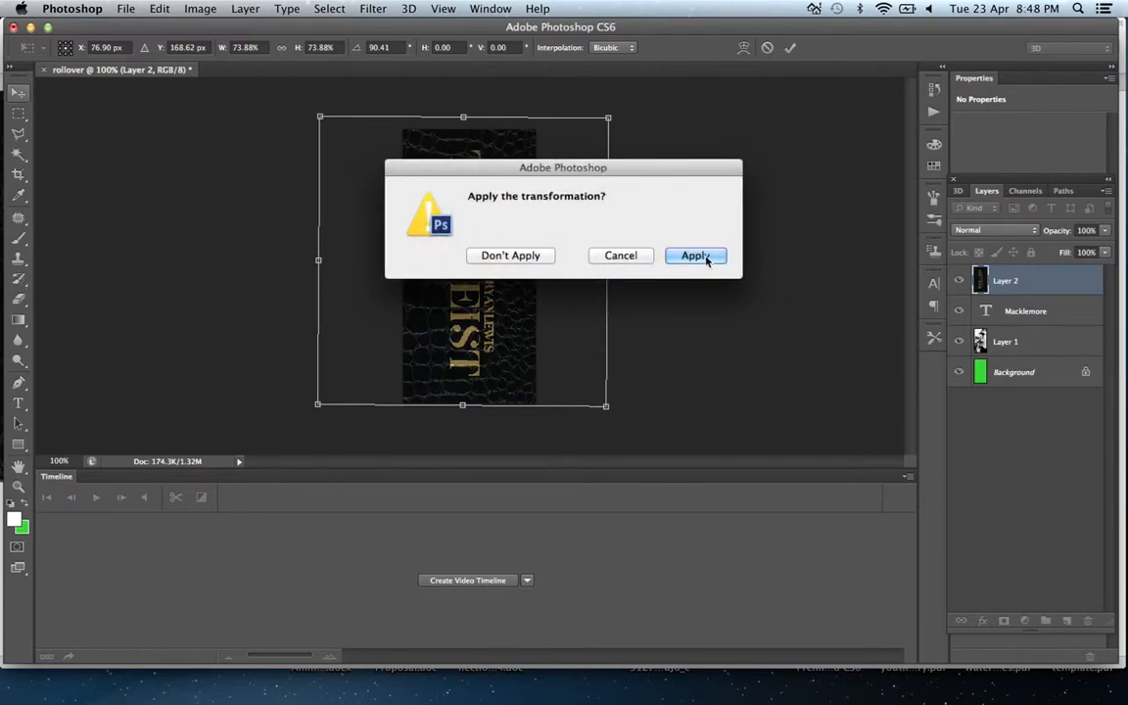
click(701, 256)
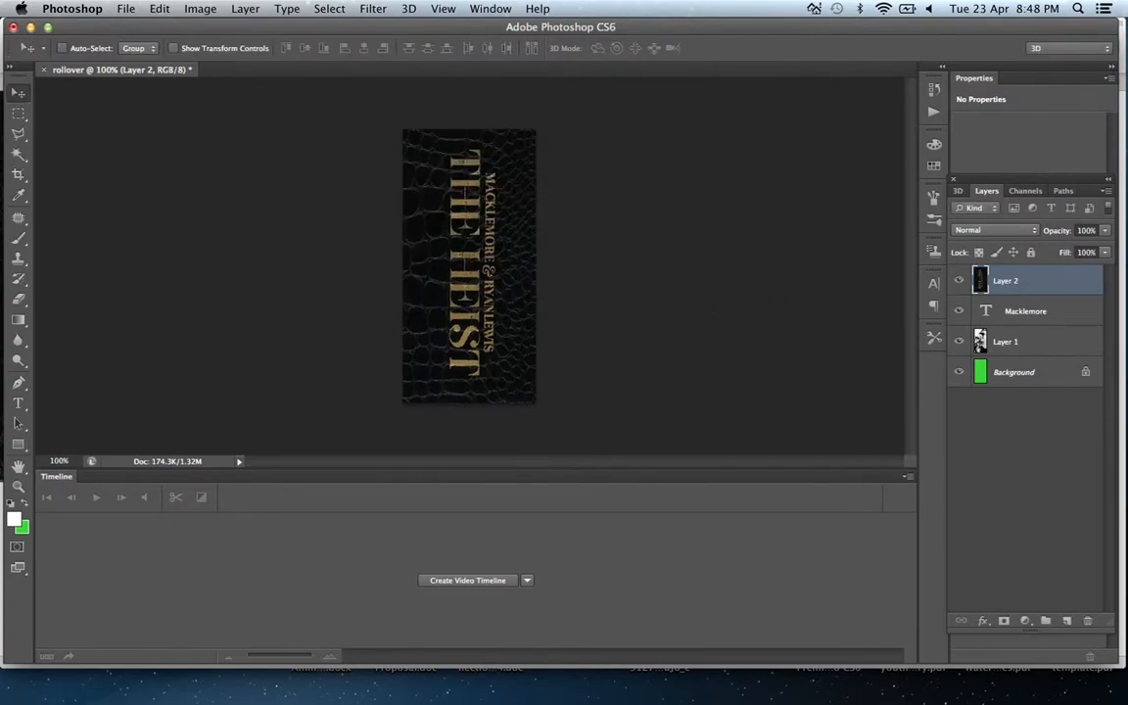
Save a JPEG copy of the album cover version as rollover1.jpg in the Radio Website folder, at quality 8 with the Baseline ("Standard") format
click(126, 8)
click(194, 189)
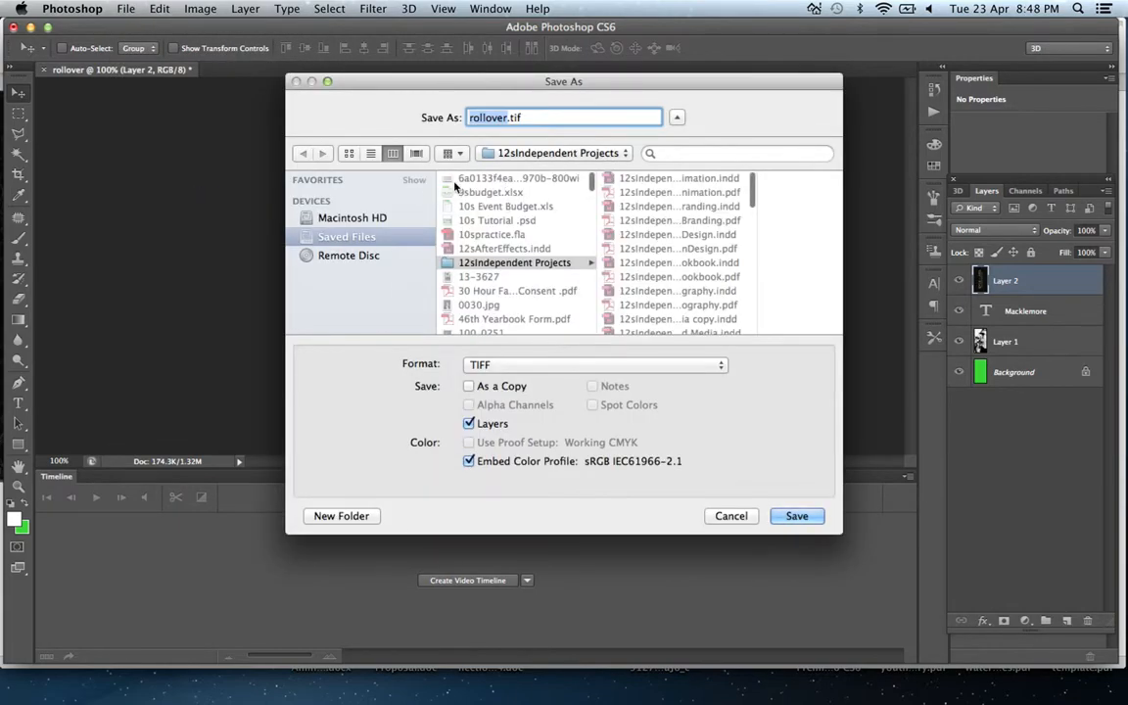
drag(590, 182, 582, 308)
click(592, 223)
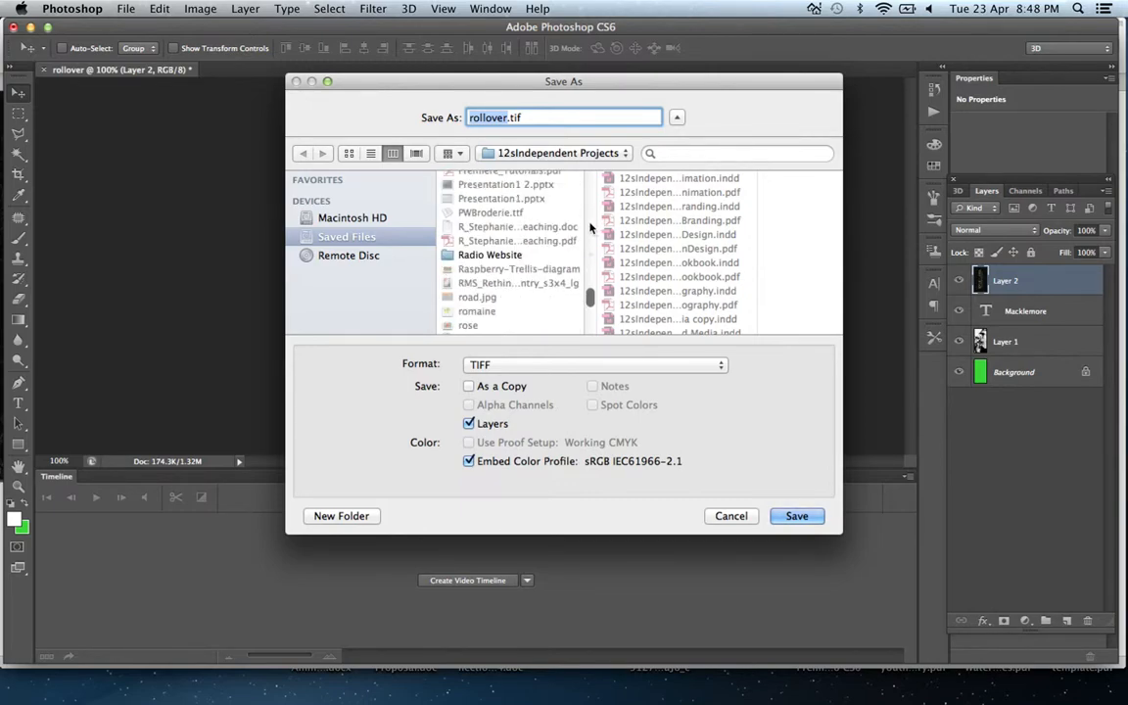
click(497, 257)
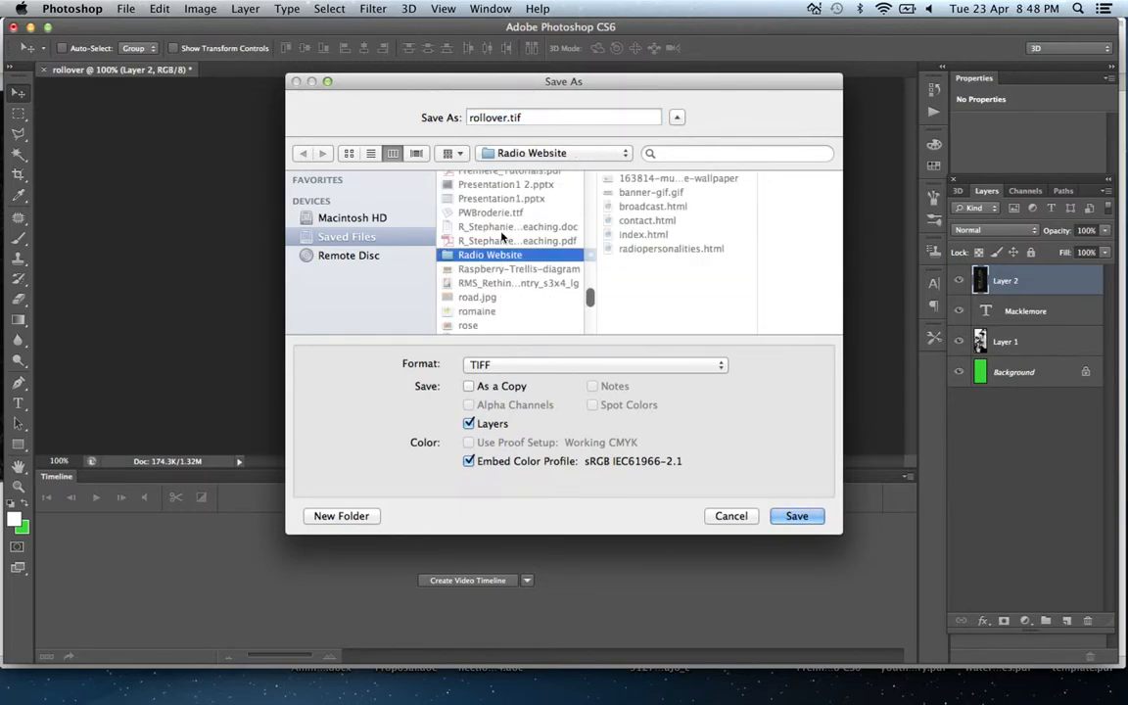
click(513, 119)
text(1)
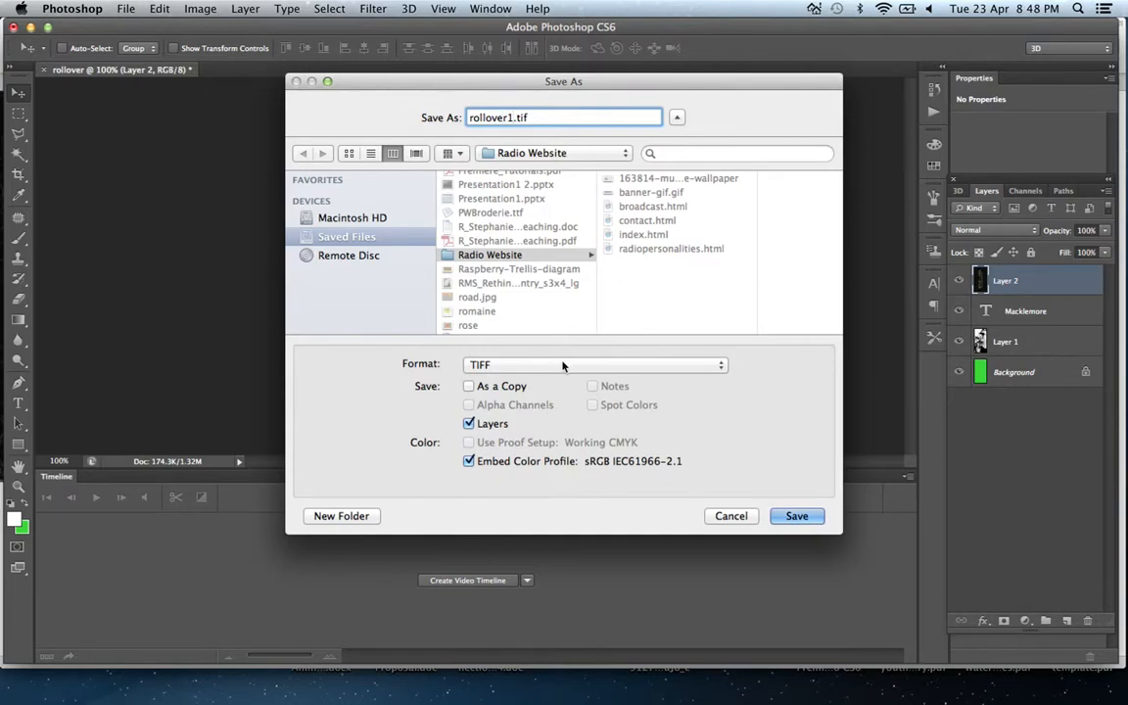
click(510, 364)
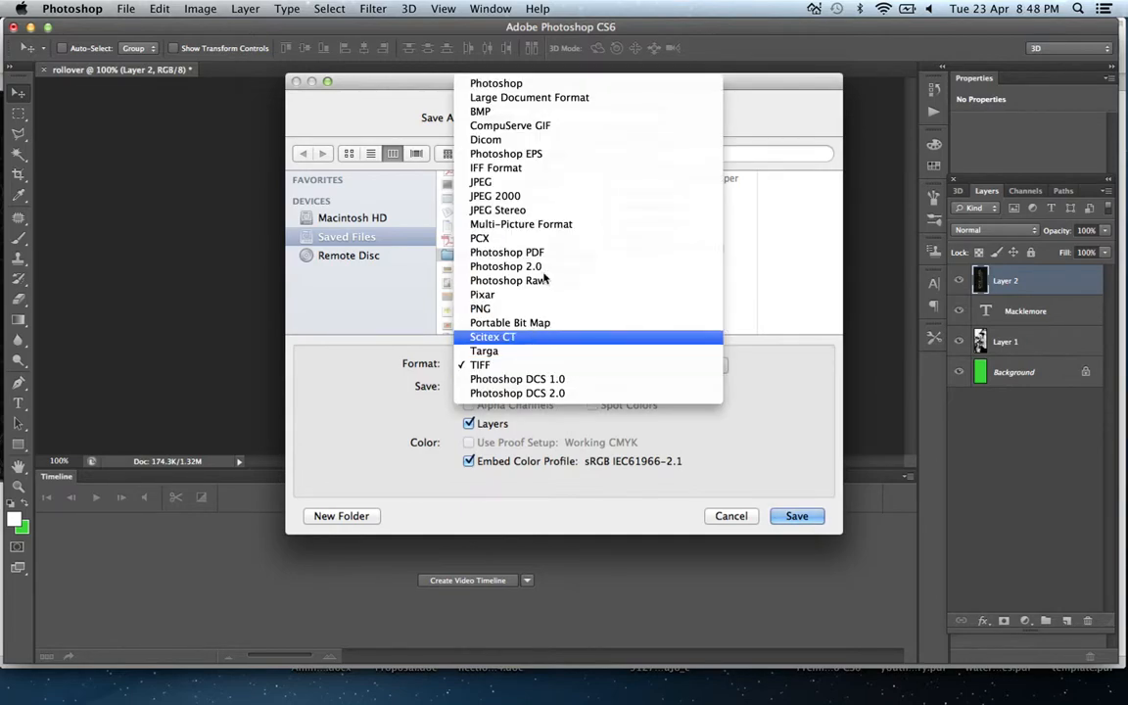
click(508, 183)
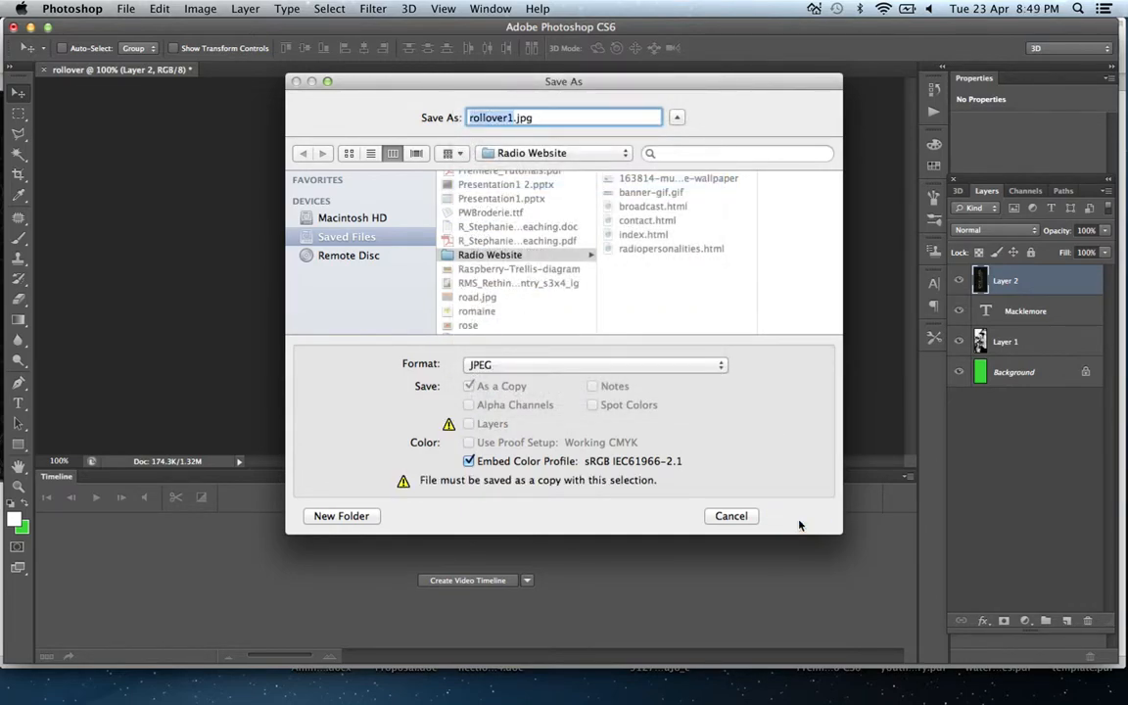
click(799, 519)
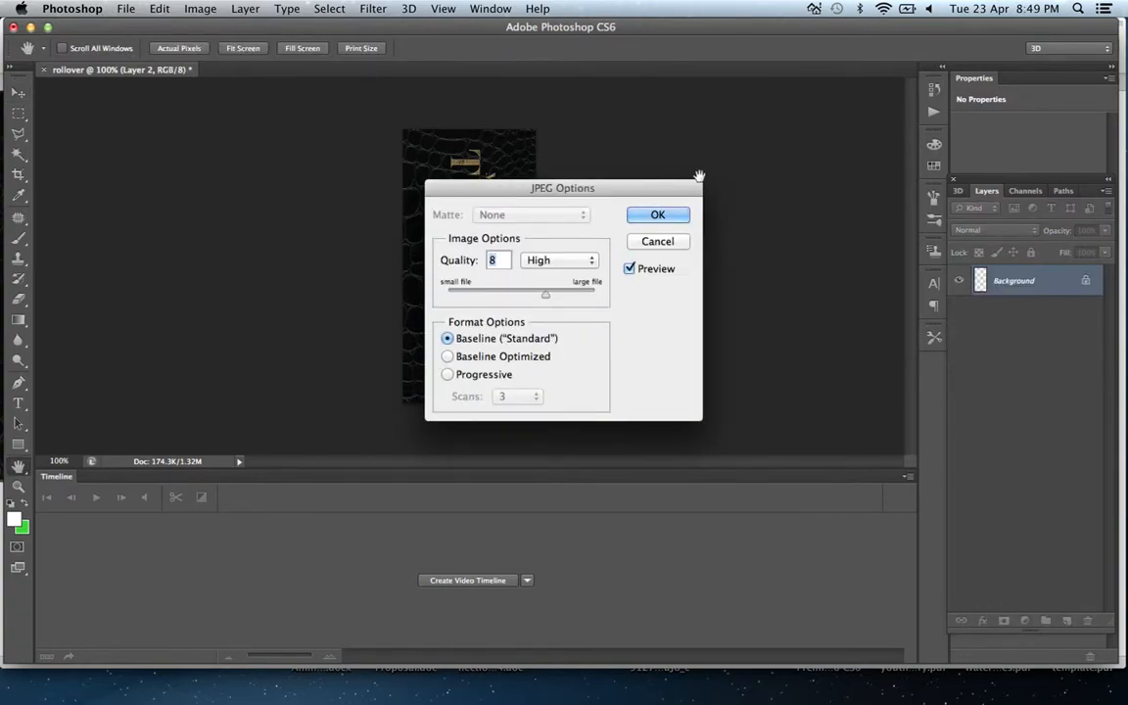
click(682, 218)
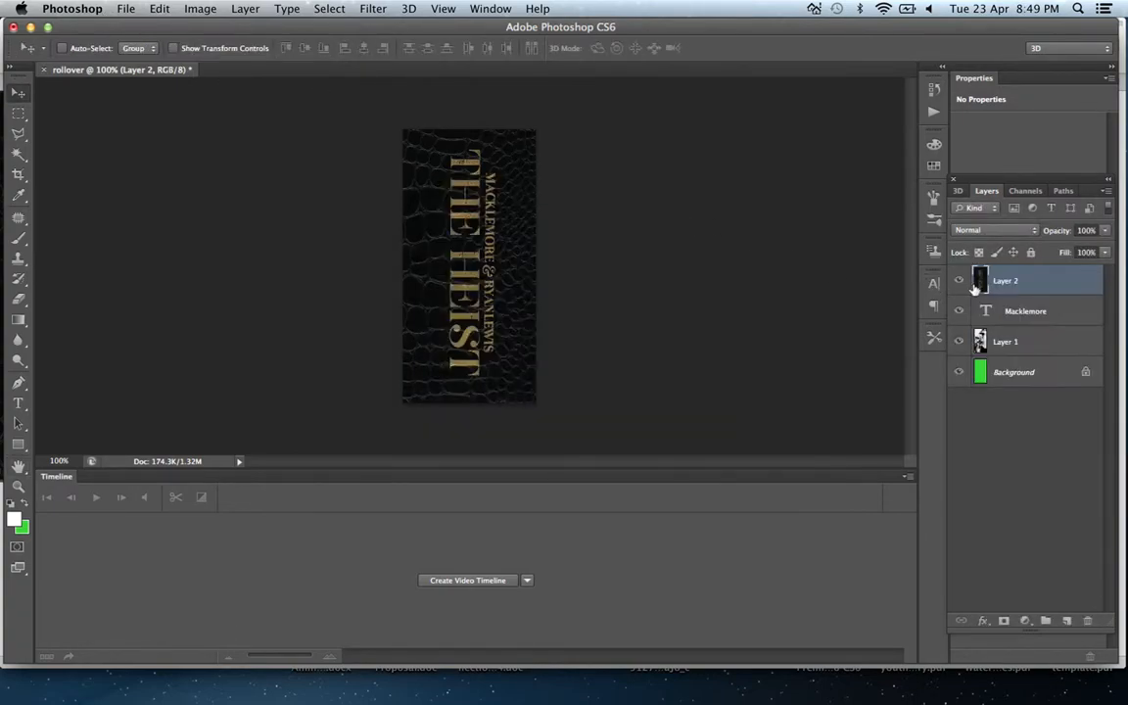
Hide the album cover layer and save a JPEG copy as rollover2.jpg in the Radio Website folder, quality 8, Baseline ("Standard")
click(960, 281)
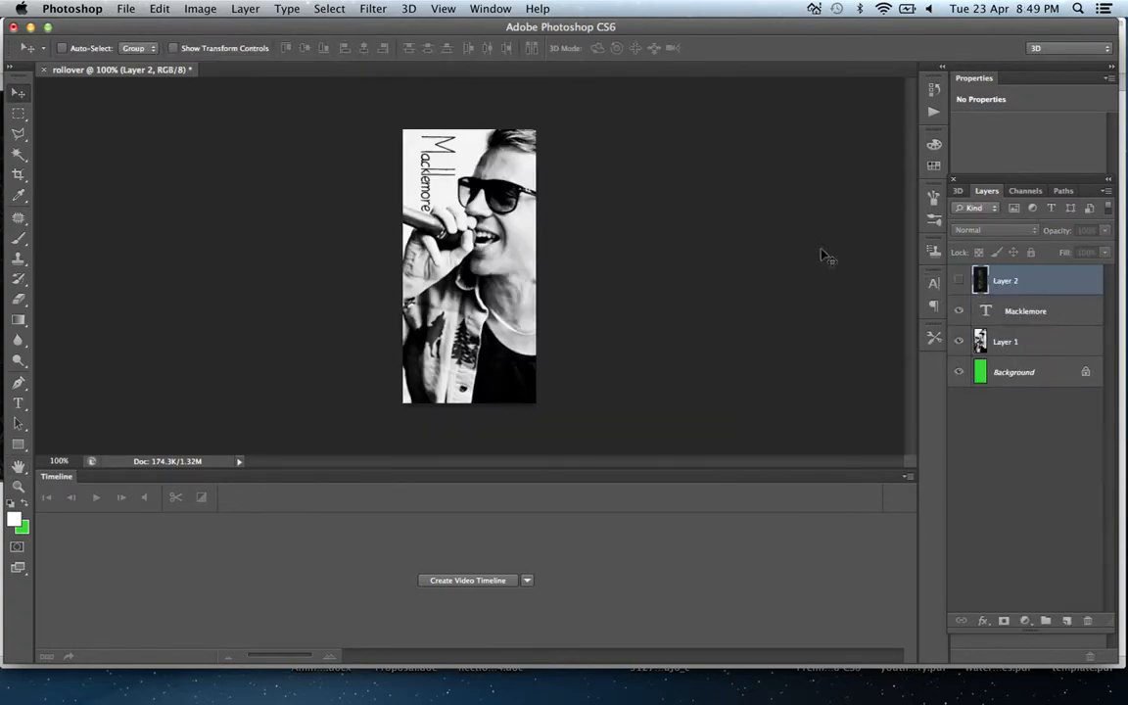
click(124, 12)
click(184, 190)
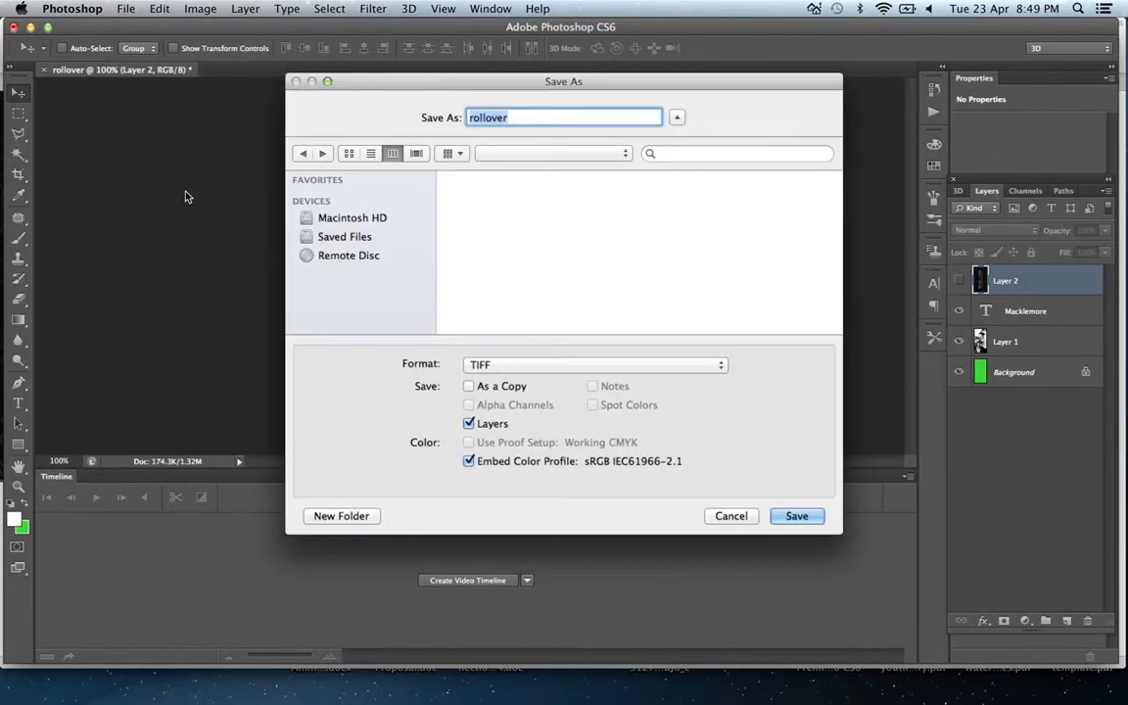
click(507, 117)
text(2.tif)
drag(516, 118, 529, 117)
text(jpeg)
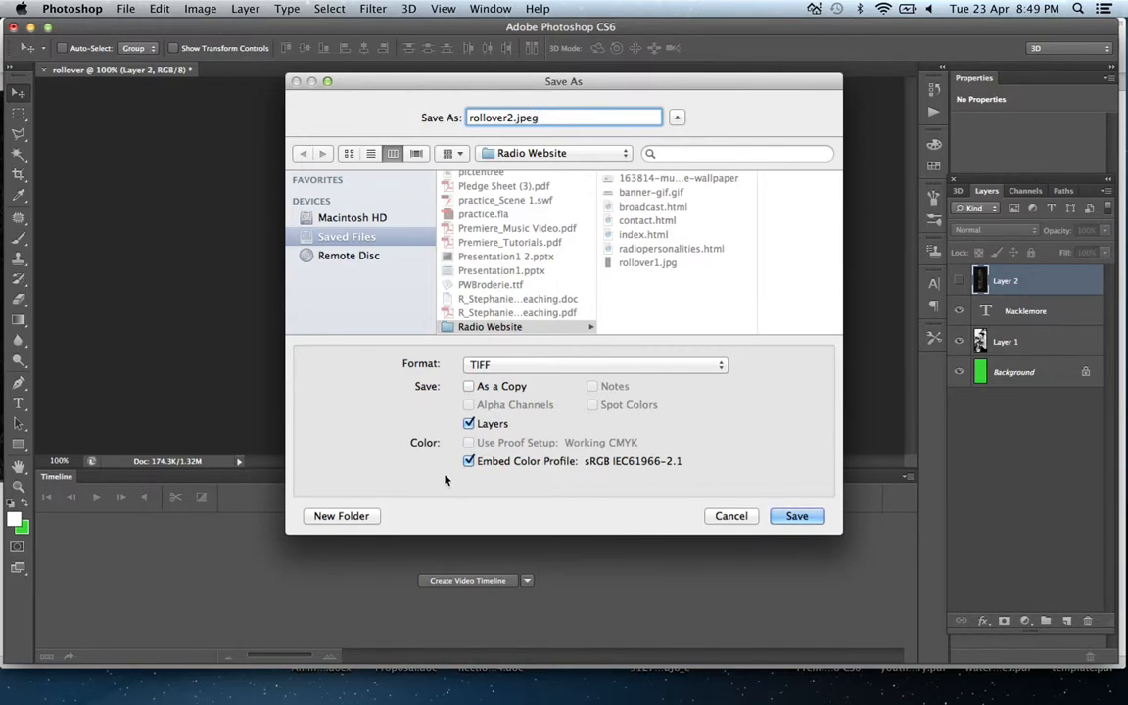
click(505, 369)
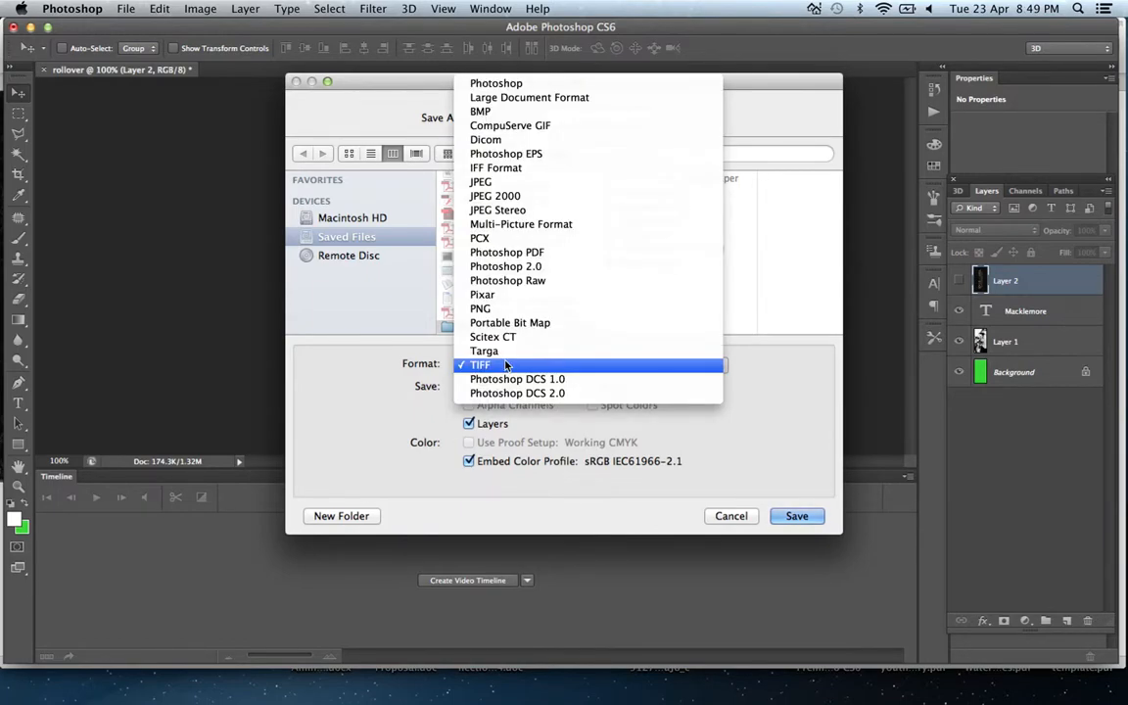
click(519, 182)
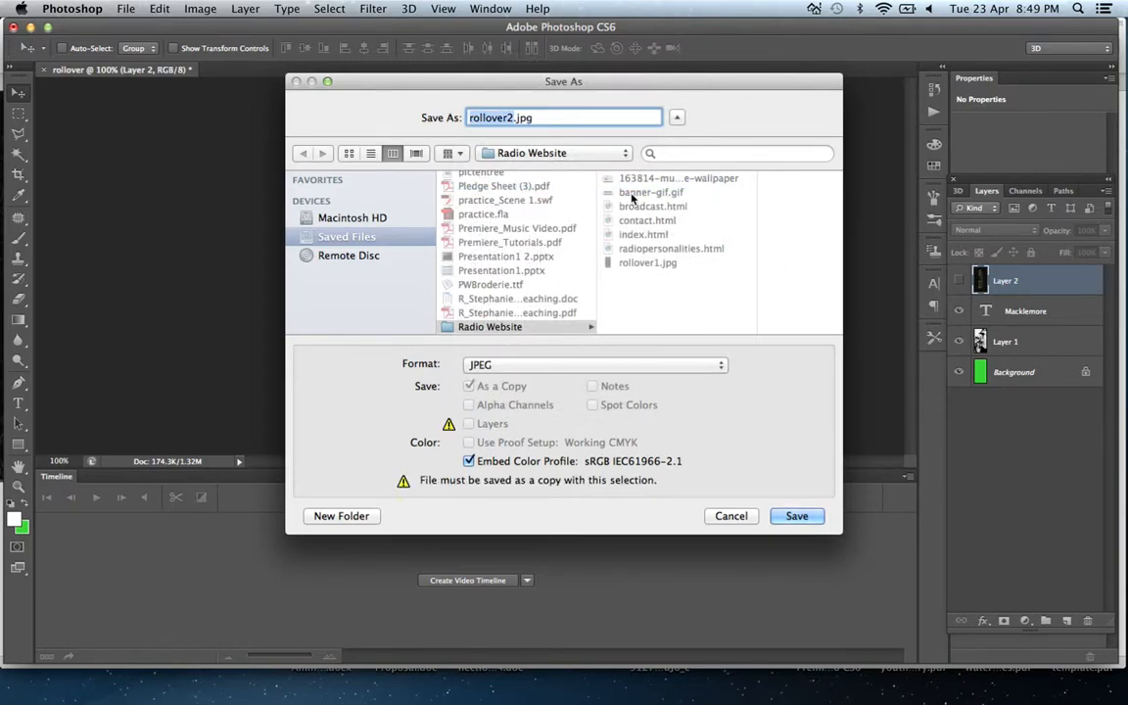
click(795, 516)
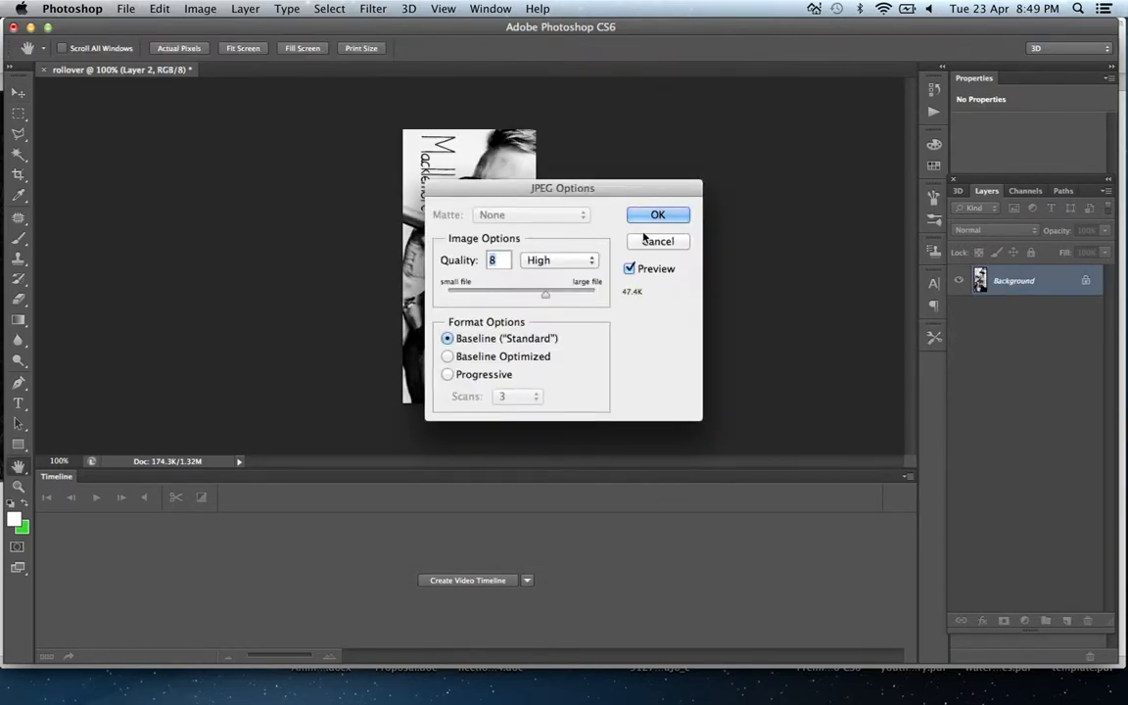
click(662, 216)
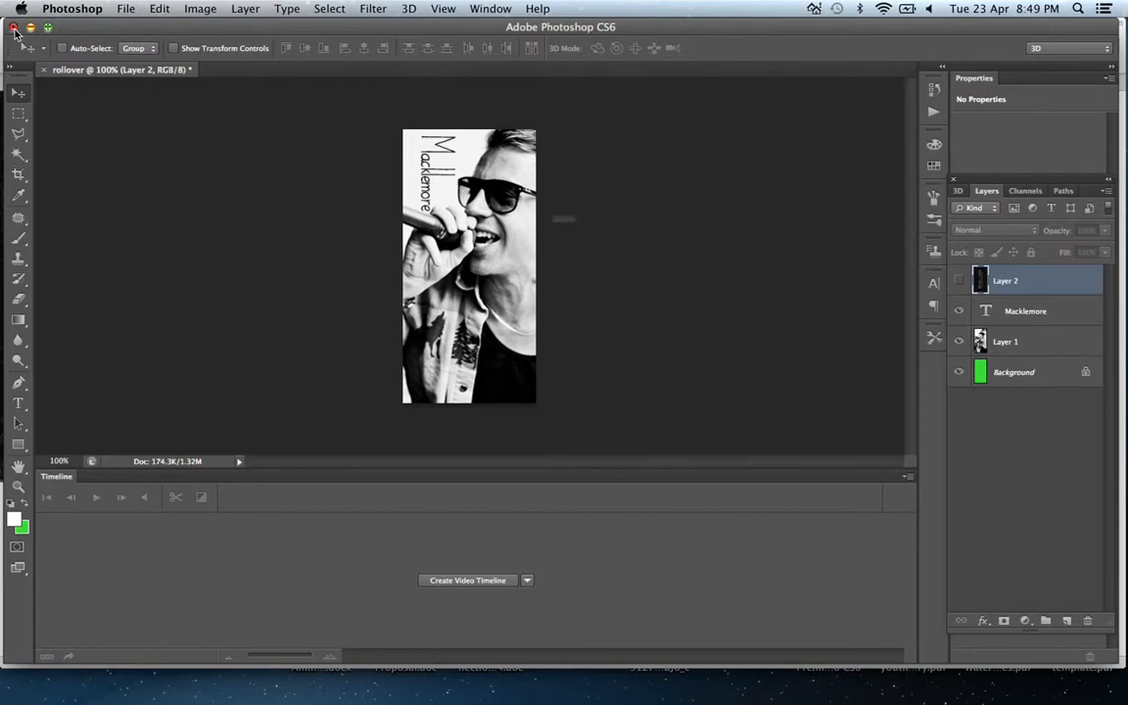
Close the rollover document, minimise the browser window and switch to the contact page in Dreamweaver
click(14, 27)
click(489, 256)
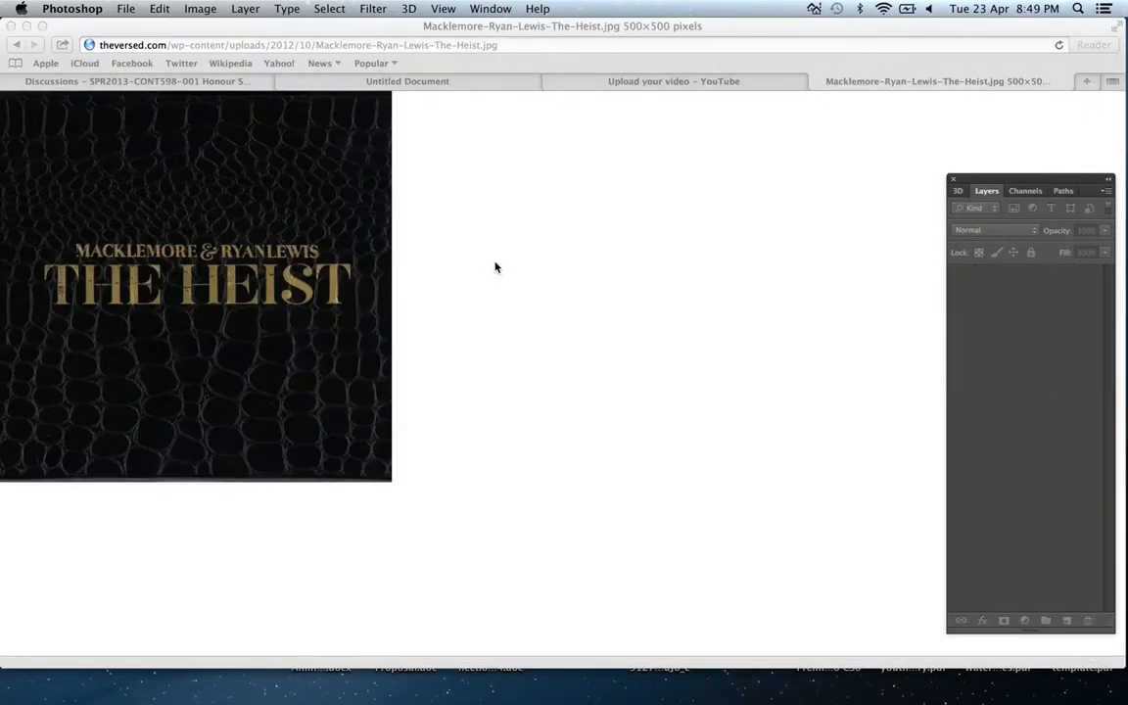
click(26, 26)
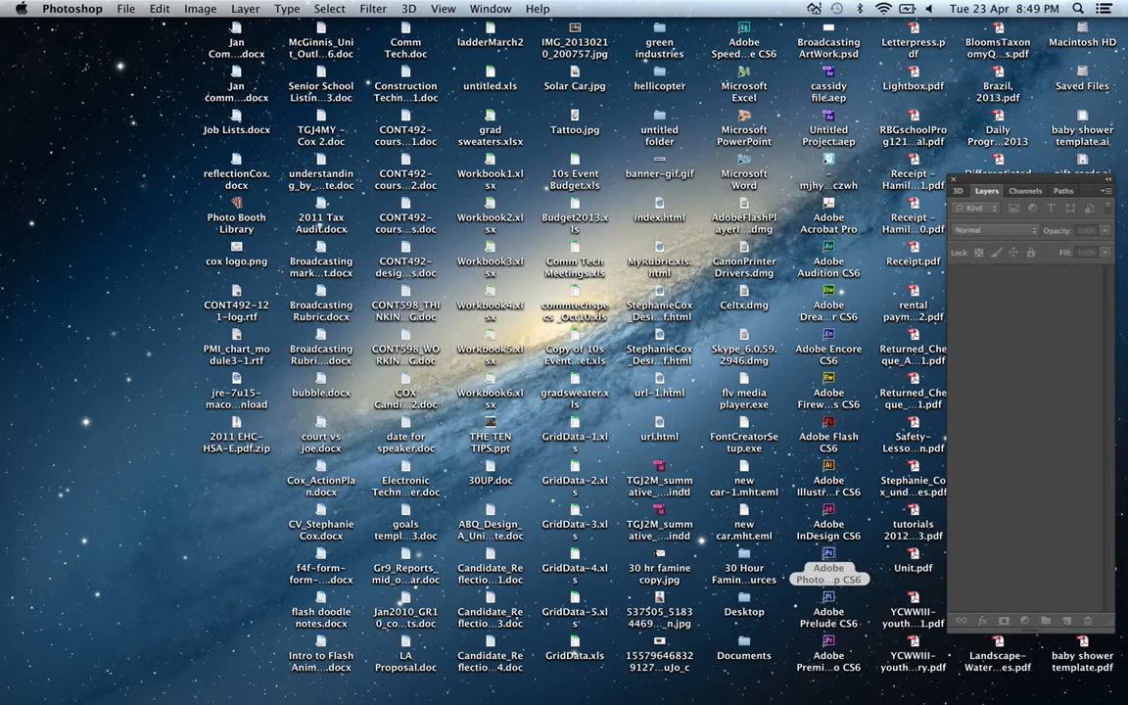
click(689, 688)
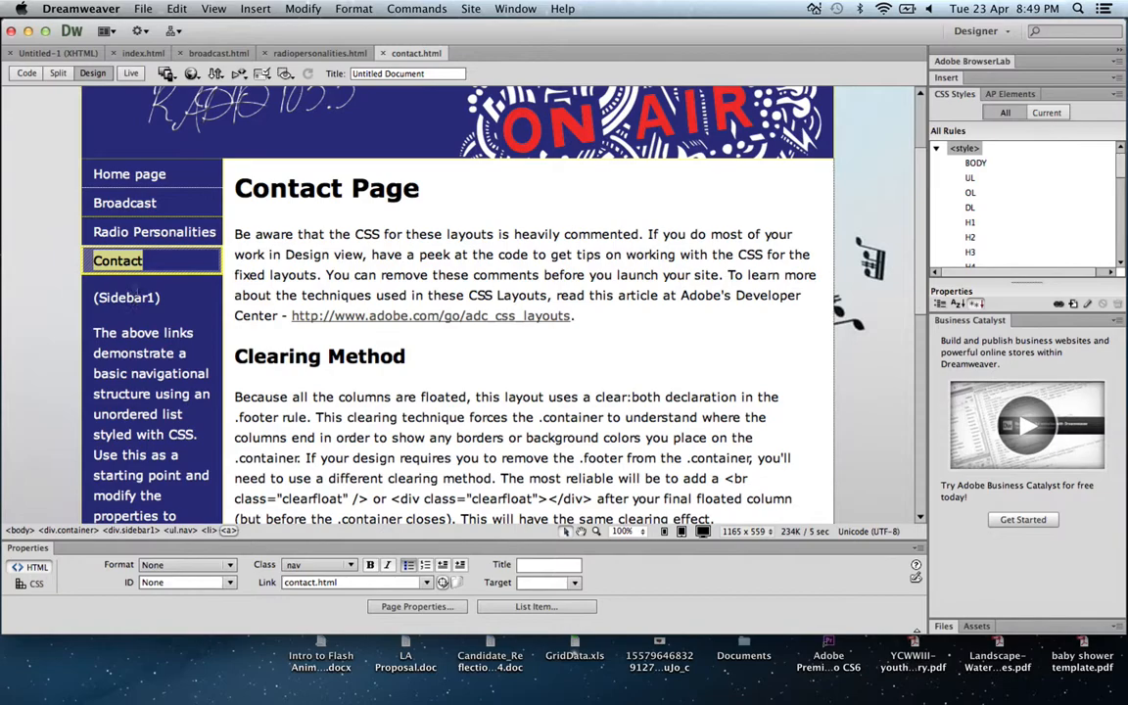
Delete all the placeholder text below the Contact link in the sidebar of contact.html
click(140, 297)
drag(94, 297, 157, 413)
key(Delete)
drag(94, 297, 169, 514)
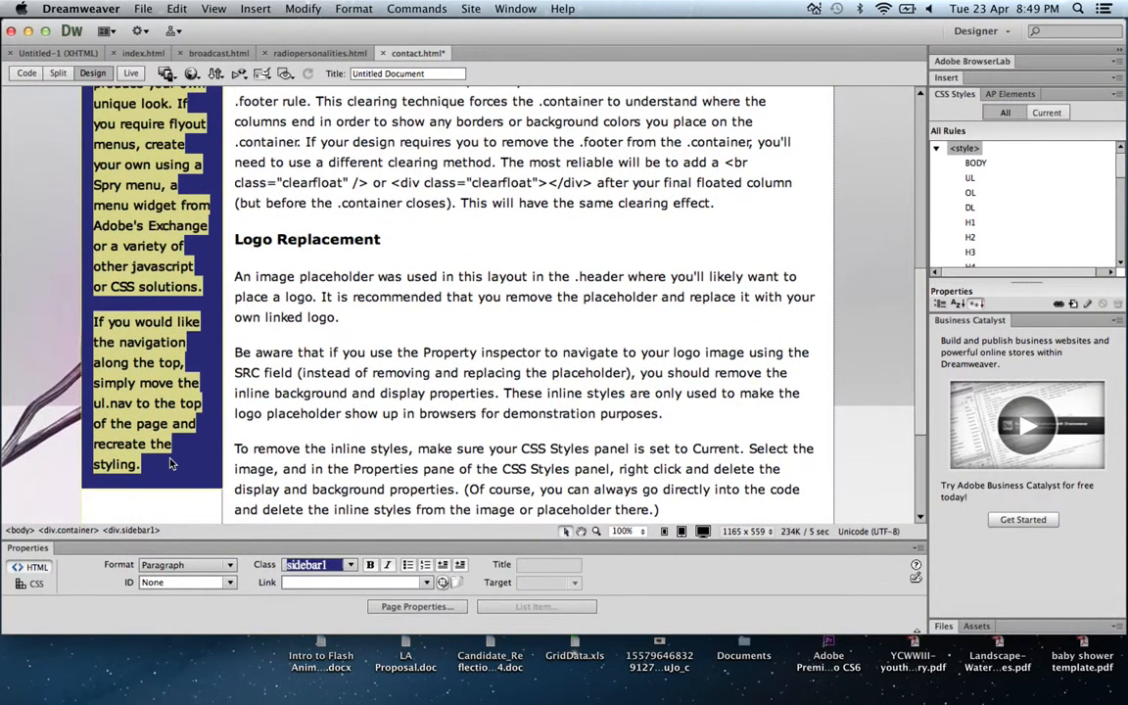
key(Delete)
scroll(210, 314, up, 4)
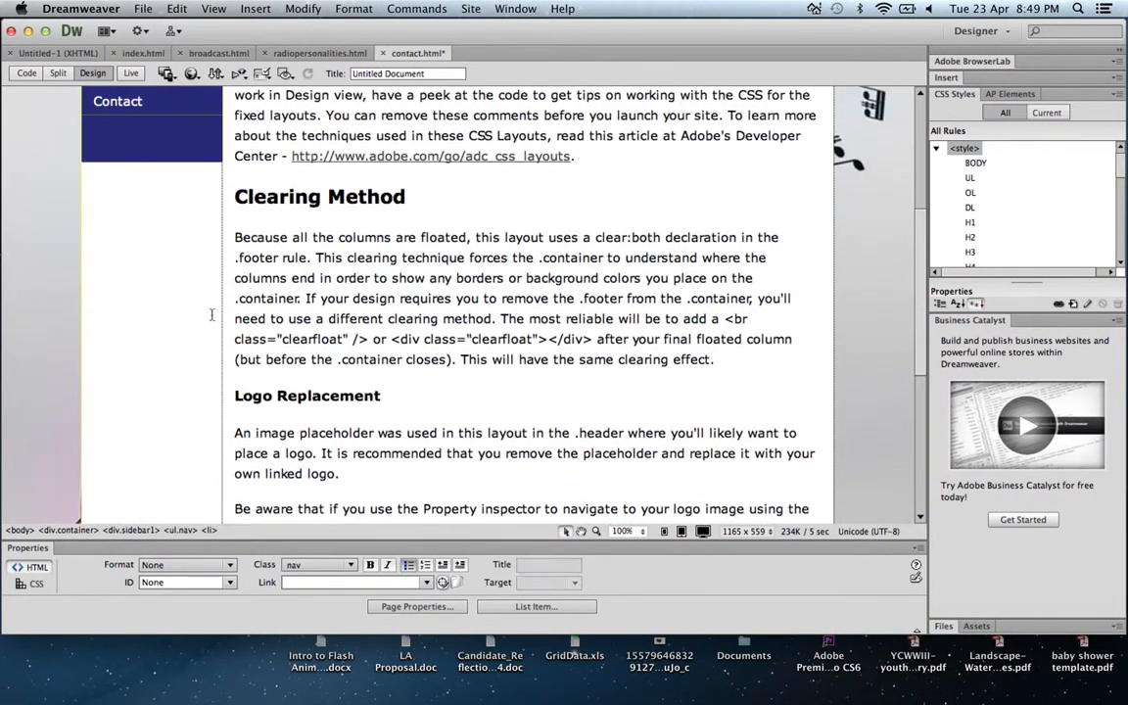
Add blank lines below the Contact link to lengthen the sidebar
key(Return)
key(Return)
key(Return)
key(Return)
key(Return)
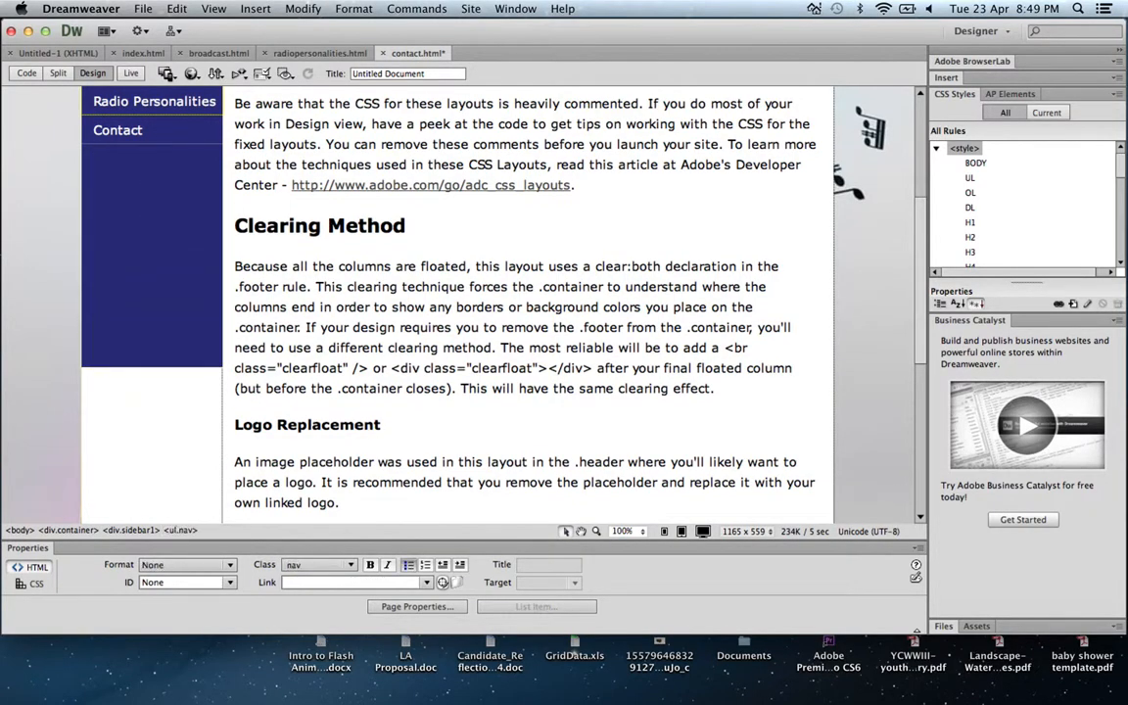
Start a rollover image in the sidebar below the Contact link, with rollover1.jpg from the Radio Website folder as its original image
click(261, 10)
mouse_move(284, 56)
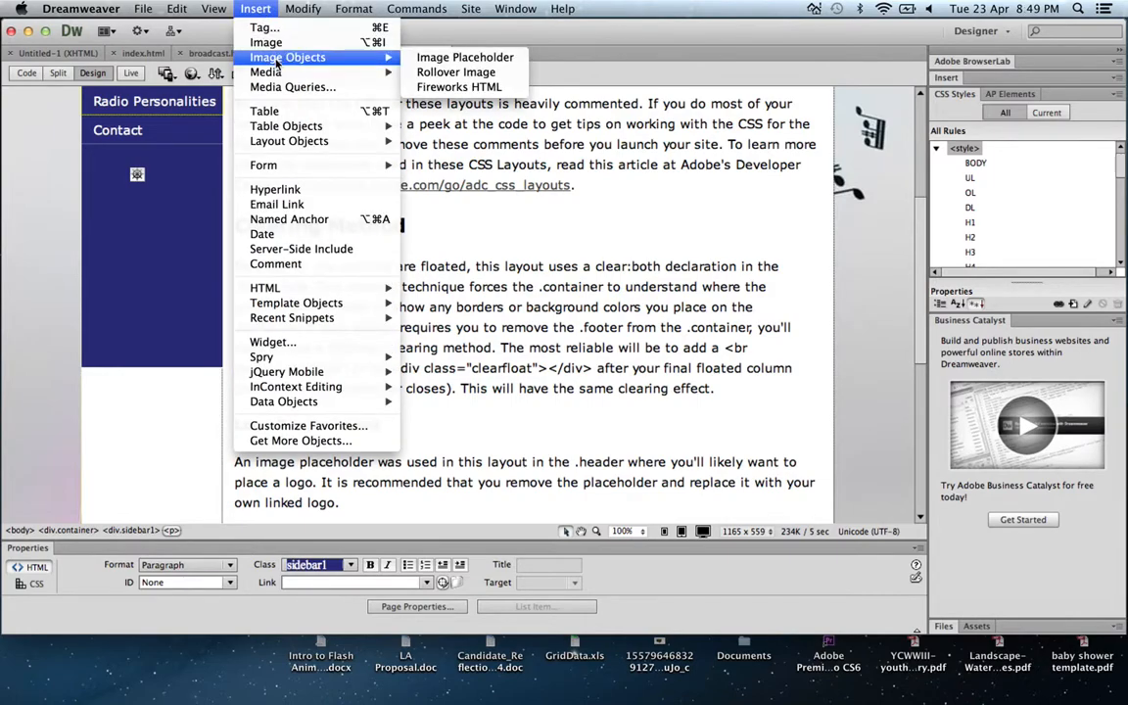
click(450, 73)
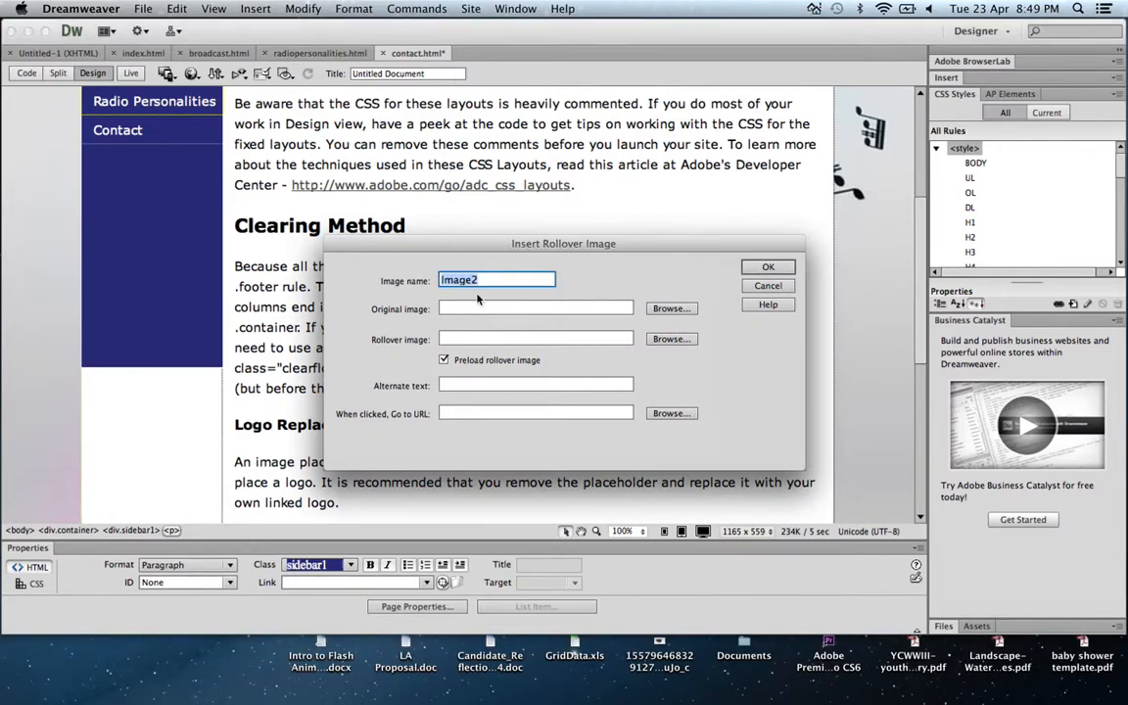
click(497, 310)
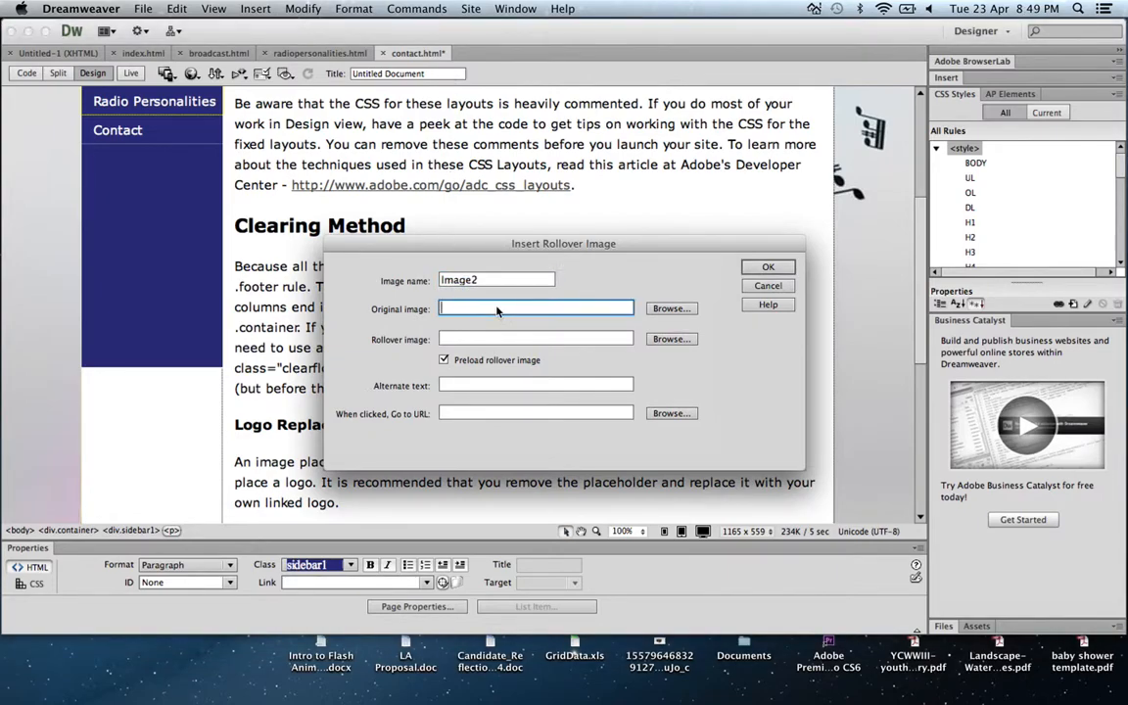
click(670, 309)
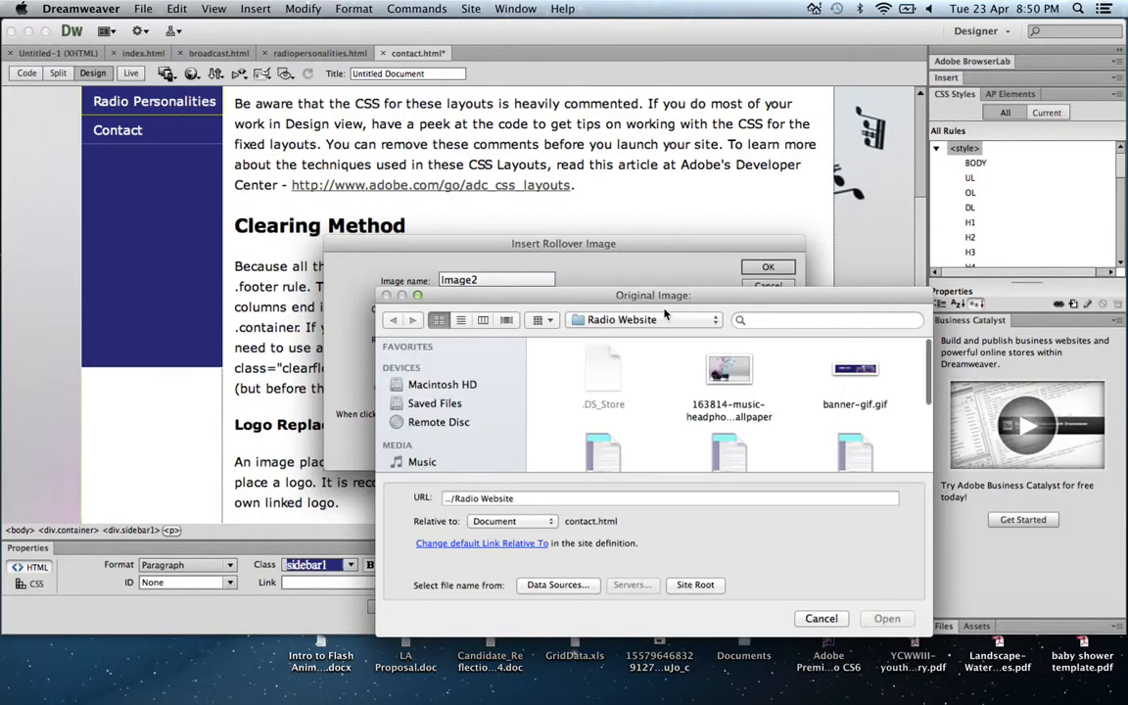
click(749, 389)
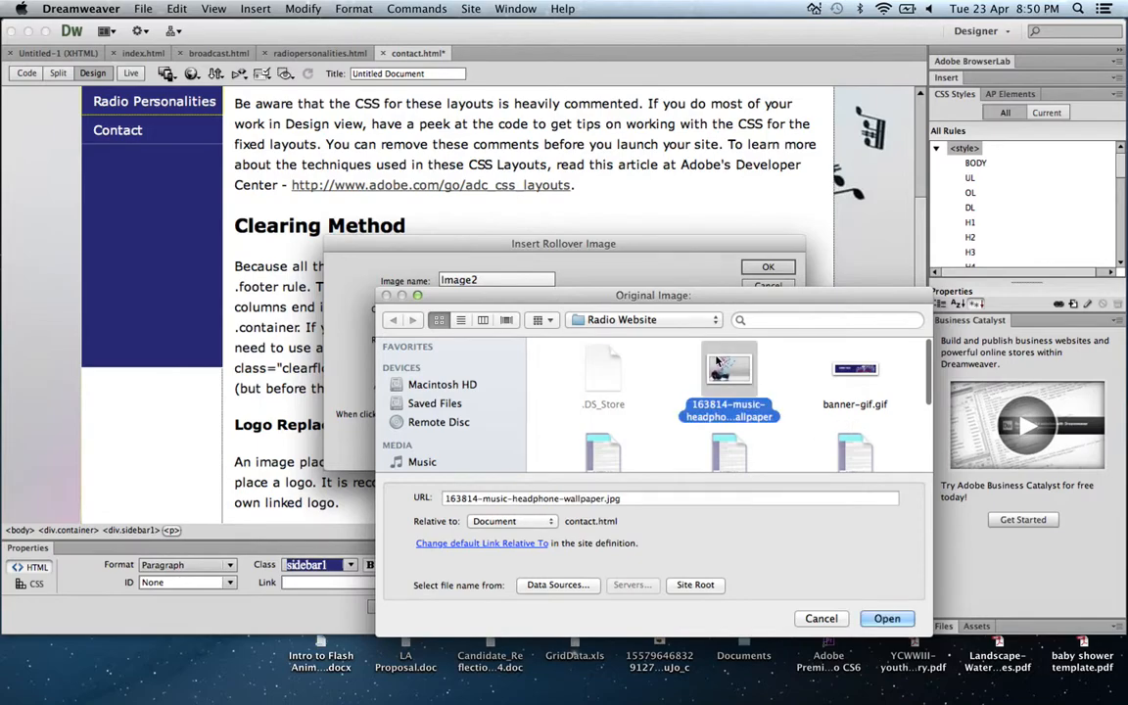
key(Down)
key(Down)
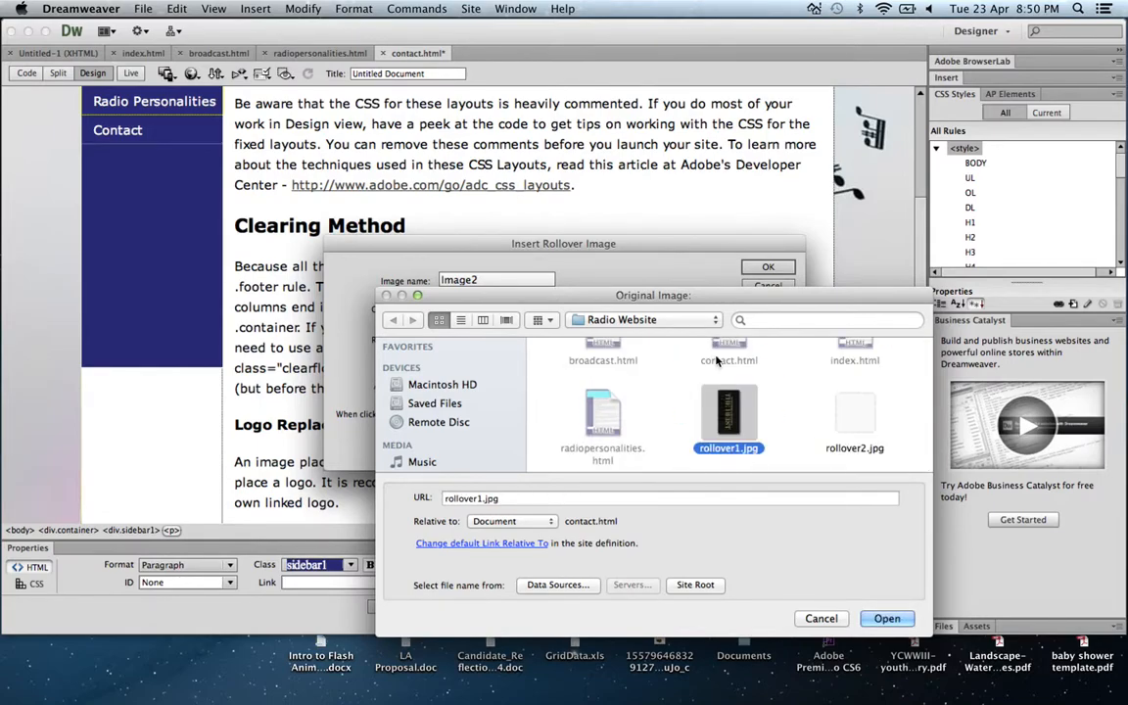
key(Return)
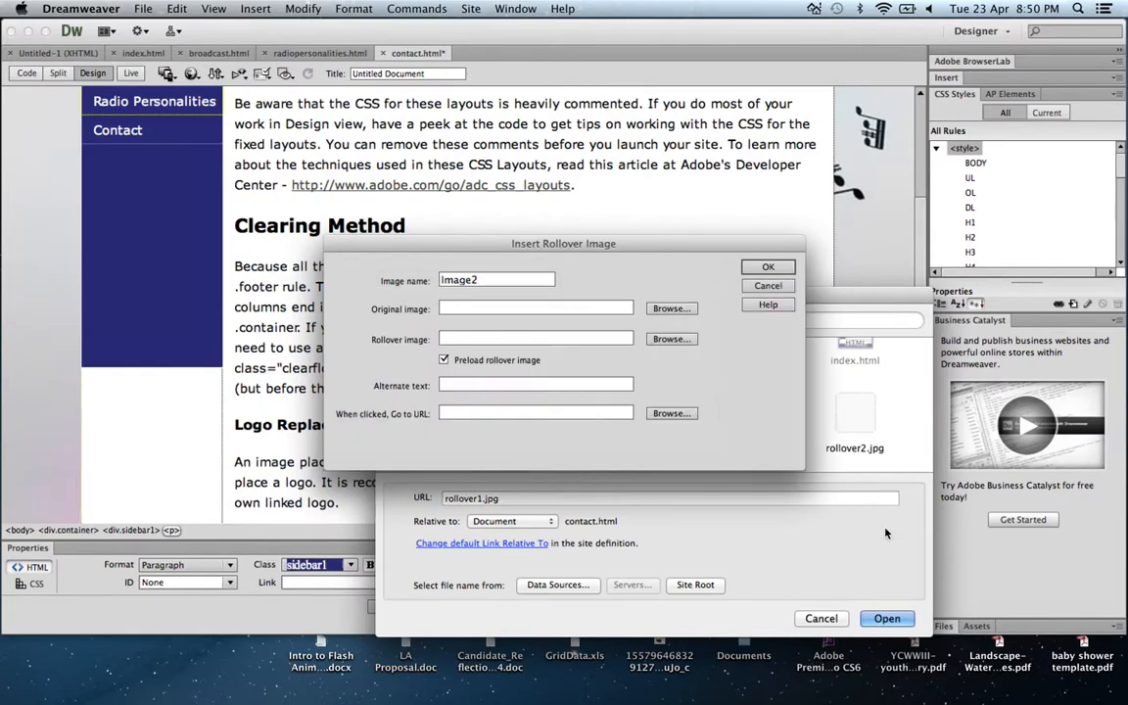
Choose rollover2.jpg from the Radio Website folder as the rollover image
click(686, 340)
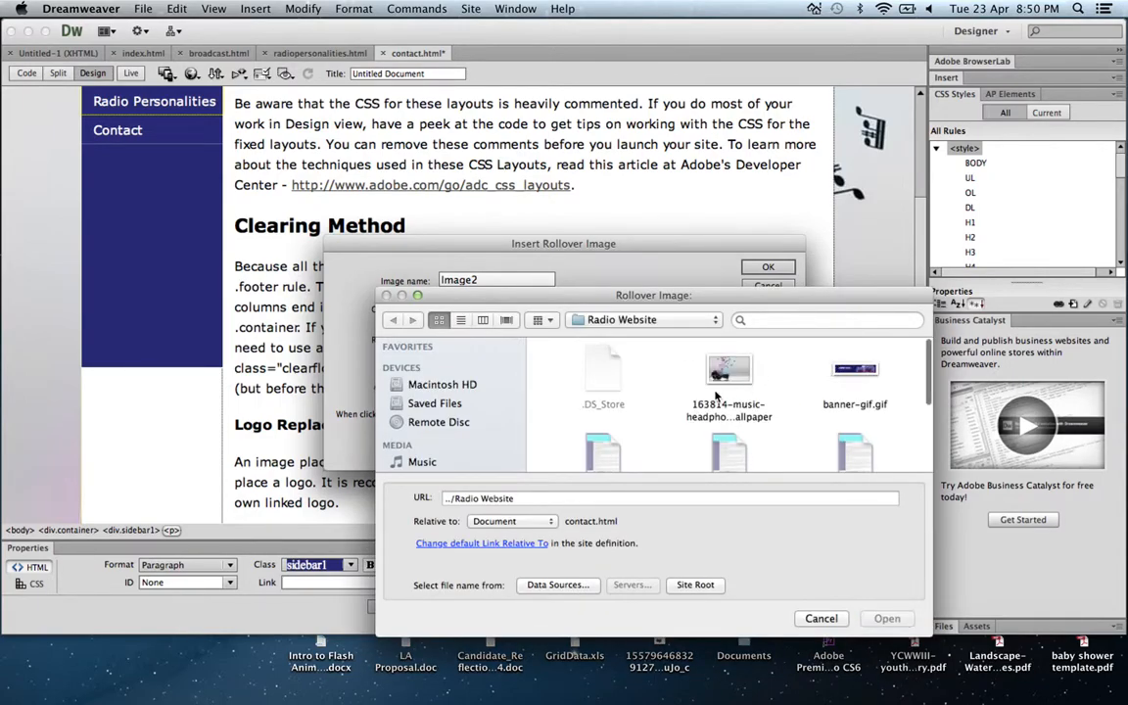
click(736, 385)
key(Down)
key(Down)
key(Right)
key(Return)
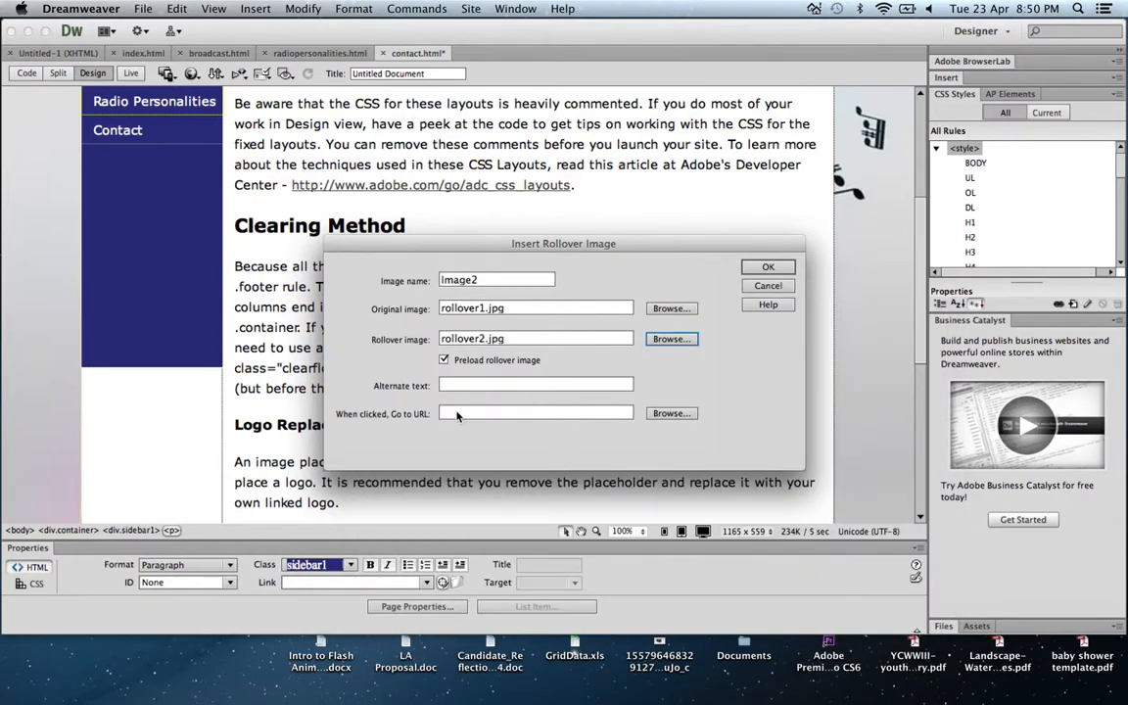
Switch to Safari and run a Google web search for macklemore
mouse_move(748, 702)
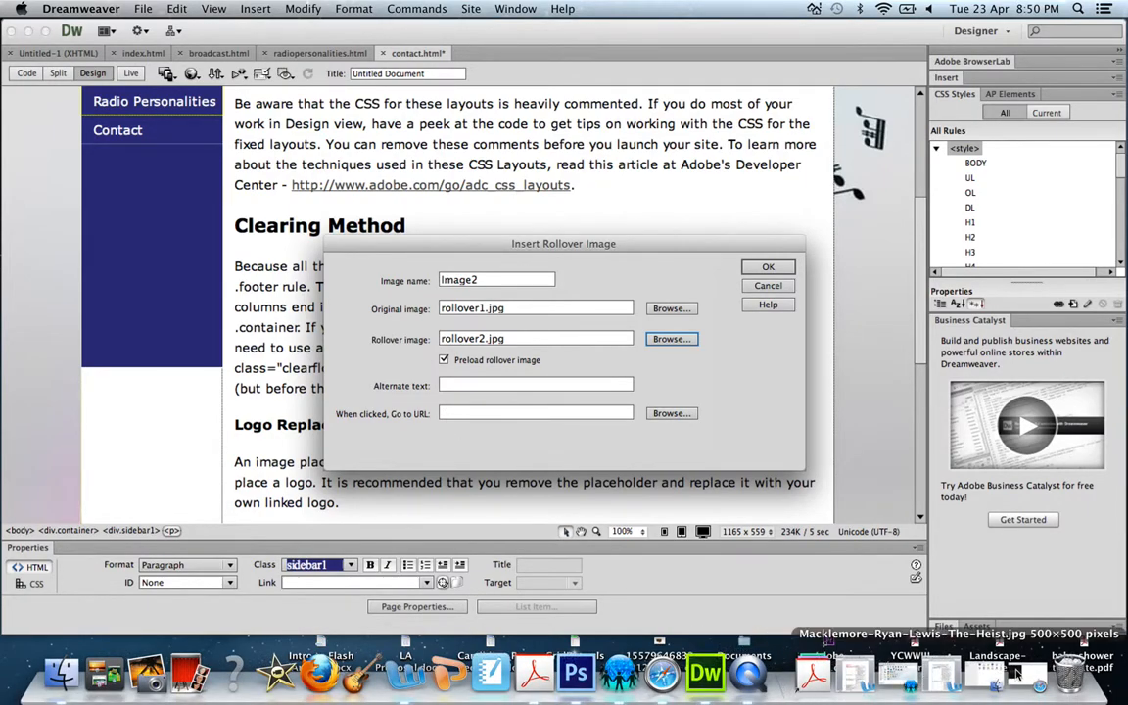
click(945, 674)
double_click(315, 42)
click(307, 45)
triple_click(297, 45)
text(macklemore)
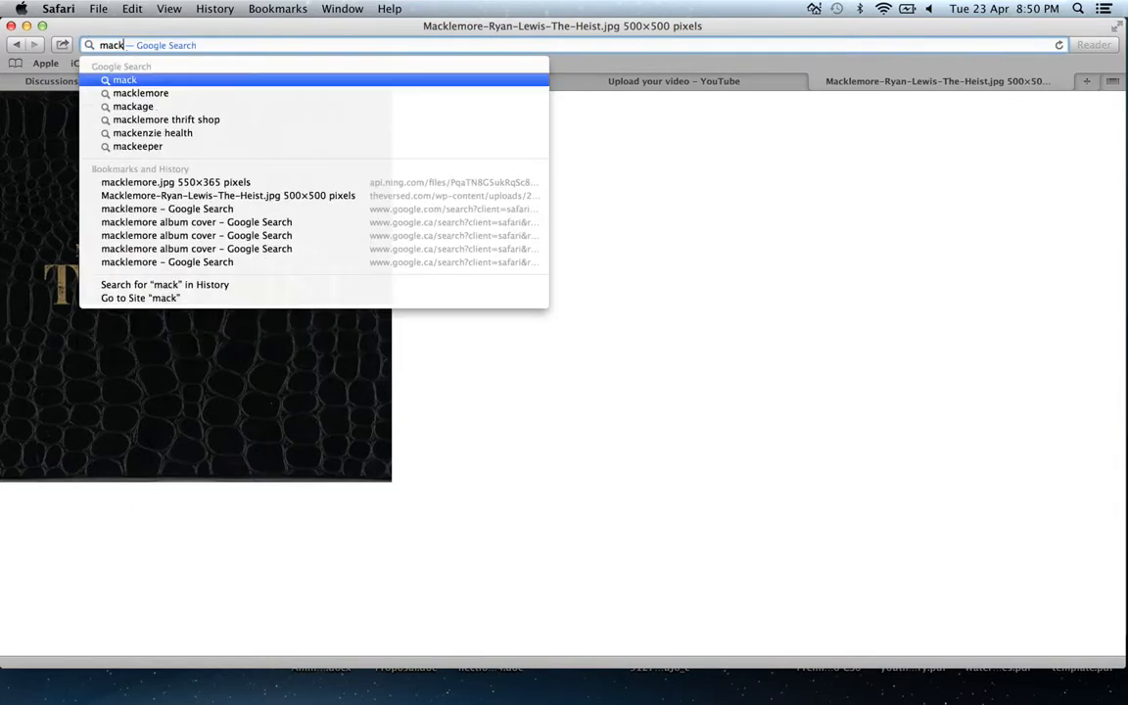
key(Return)
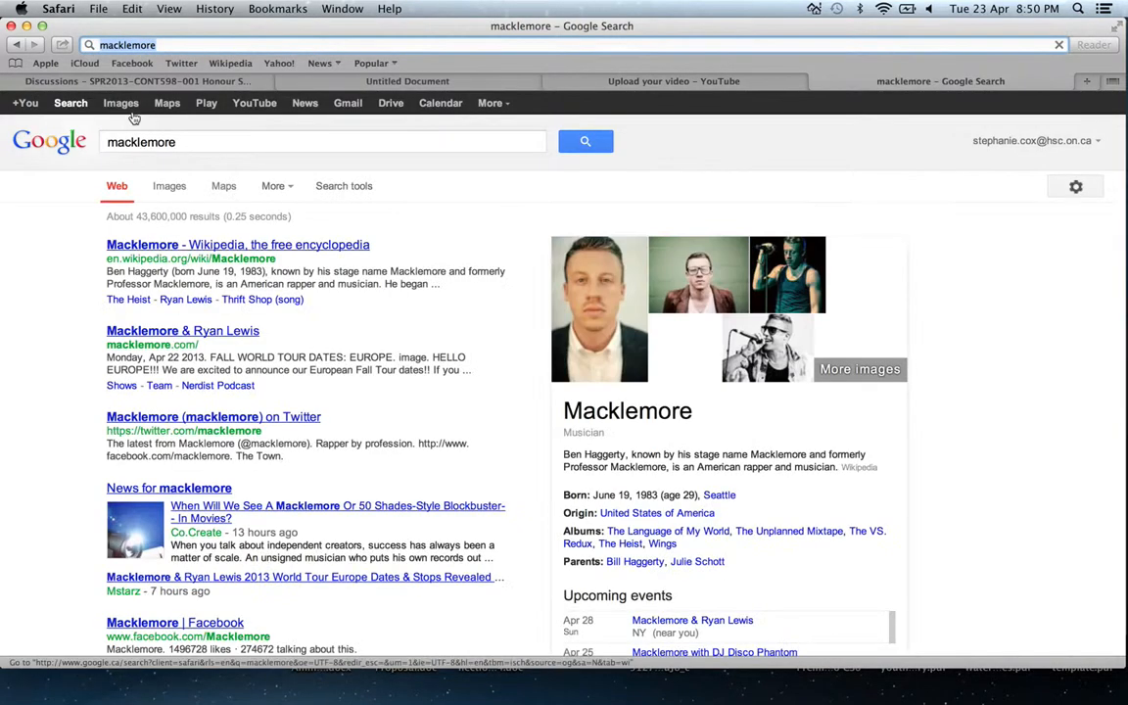
click(120, 104)
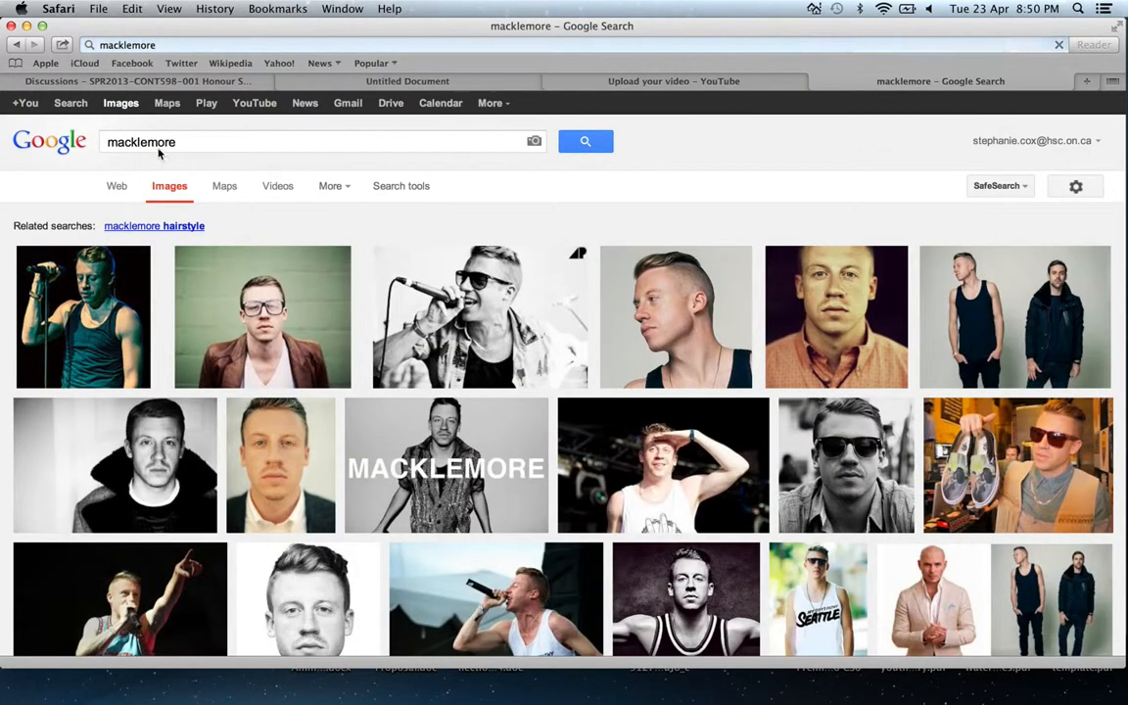
click(71, 104)
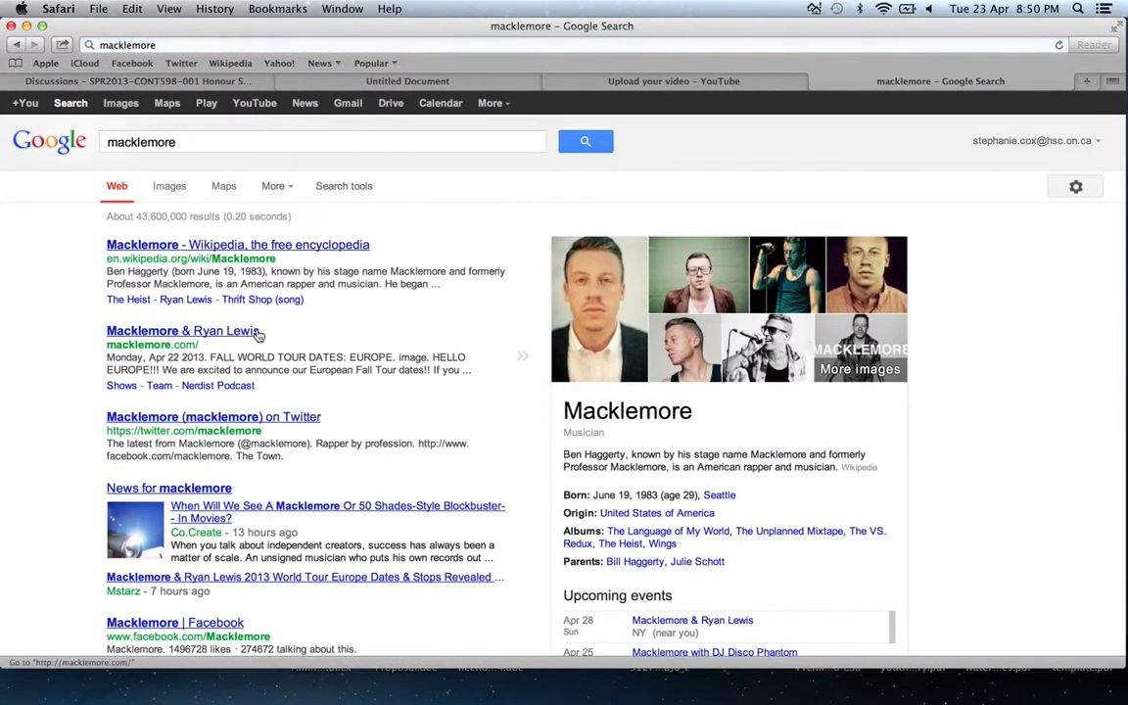
Open the Macklemore & Ryan Lewis site from the results, copy its address and close its tab
click(217, 331)
click(206, 44)
key(super+c)
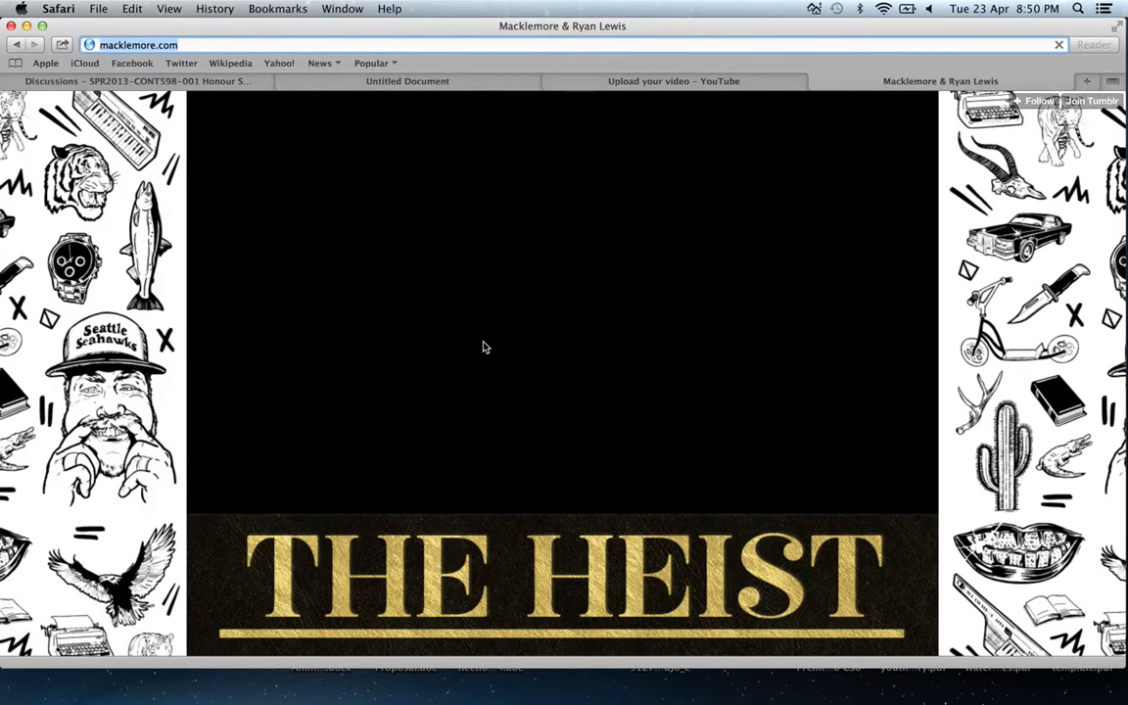
click(819, 82)
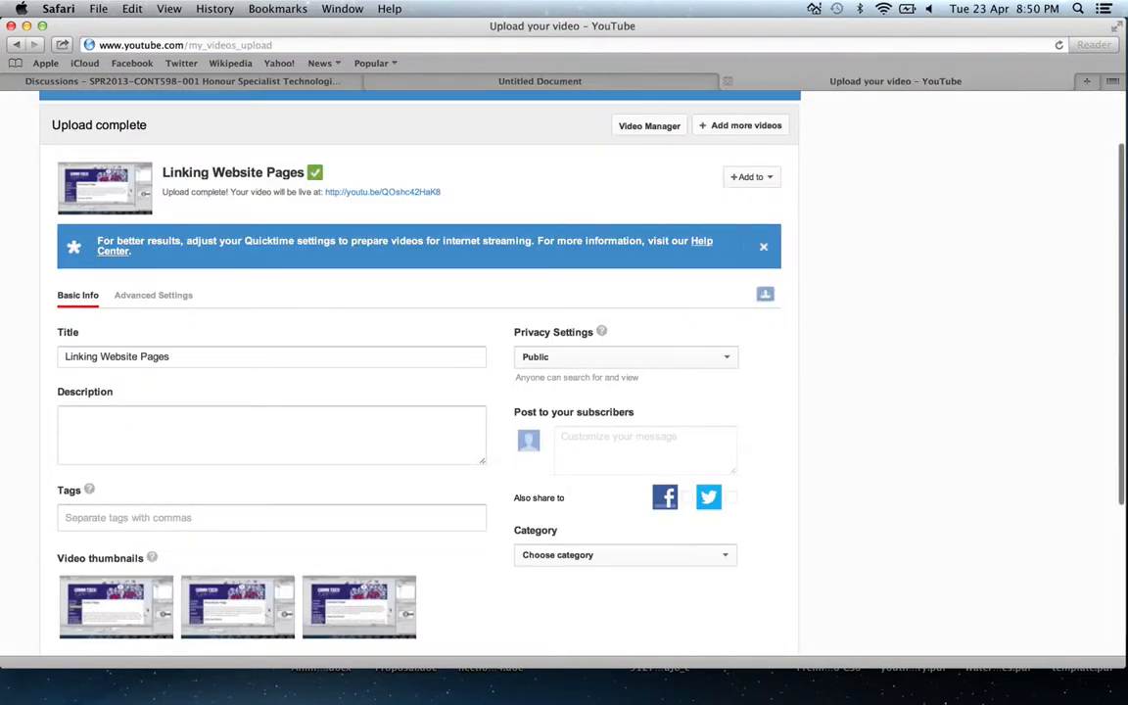
mouse_move(845, 674)
click(733, 672)
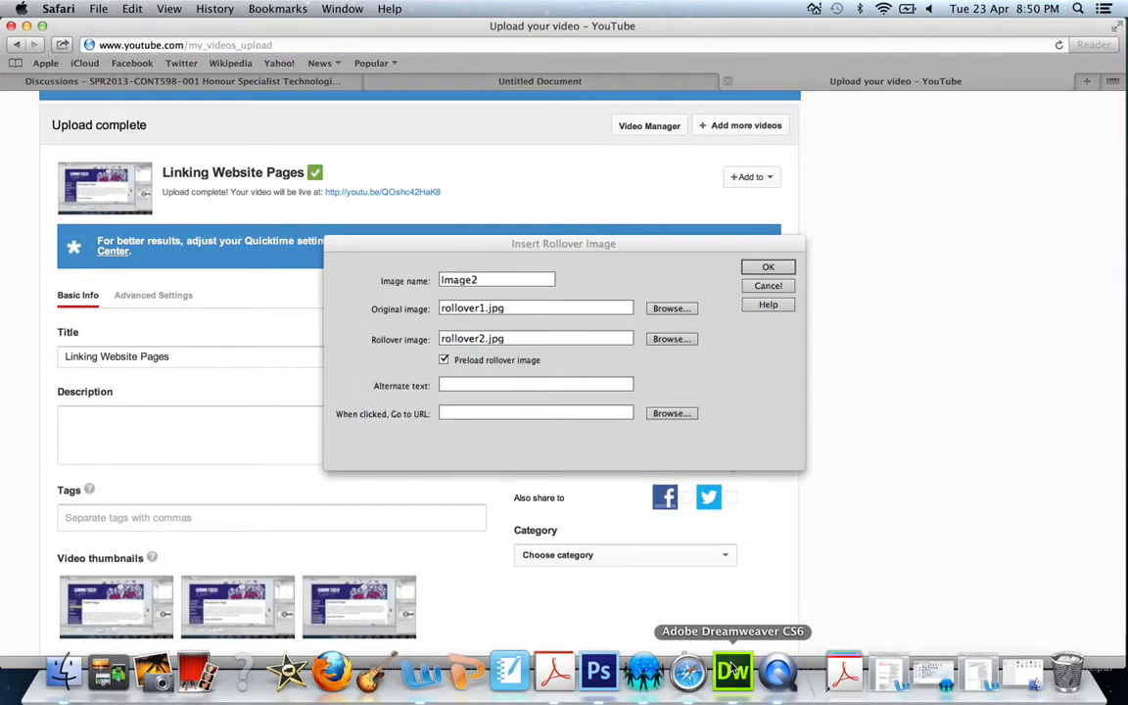
click(468, 415)
key(super+v)
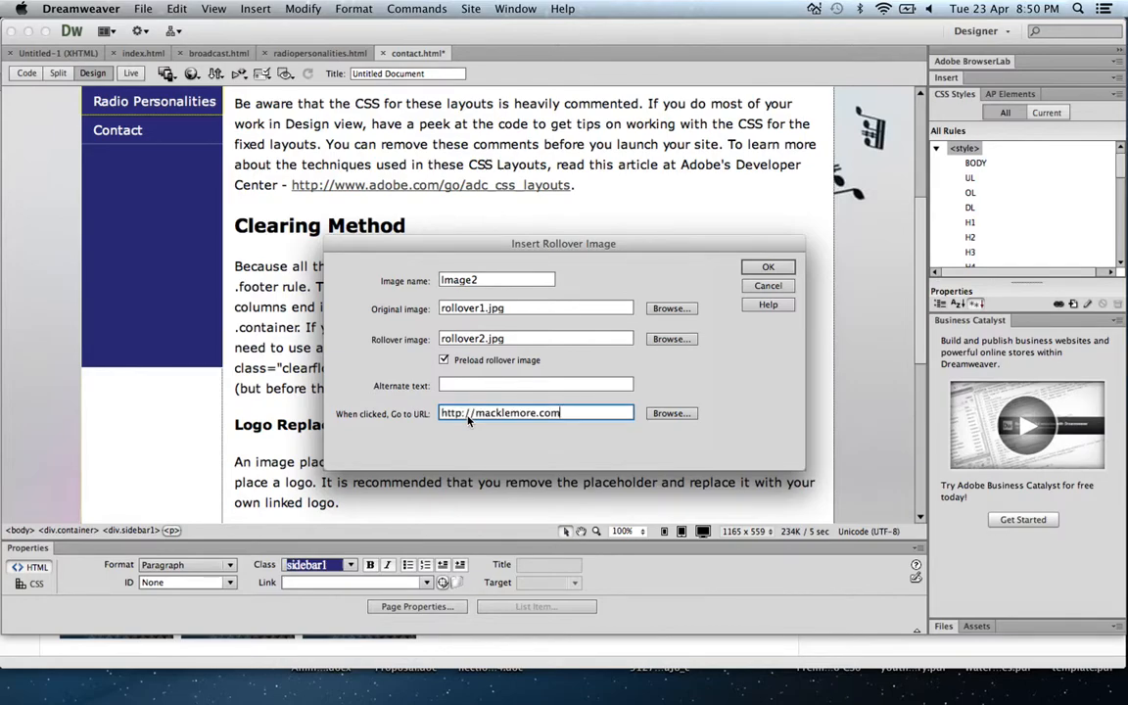
click(768, 267)
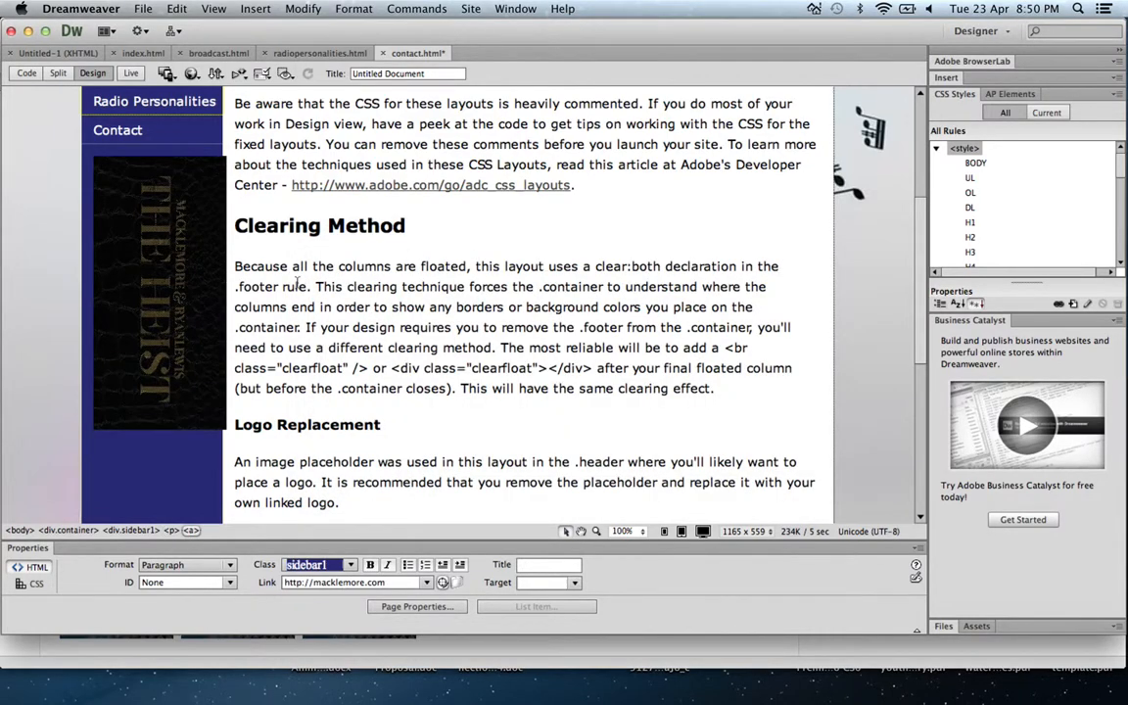
Preview the contact page in Live view and test the sidebar rollover image and its link
click(162, 290)
click(341, 286)
click(131, 73)
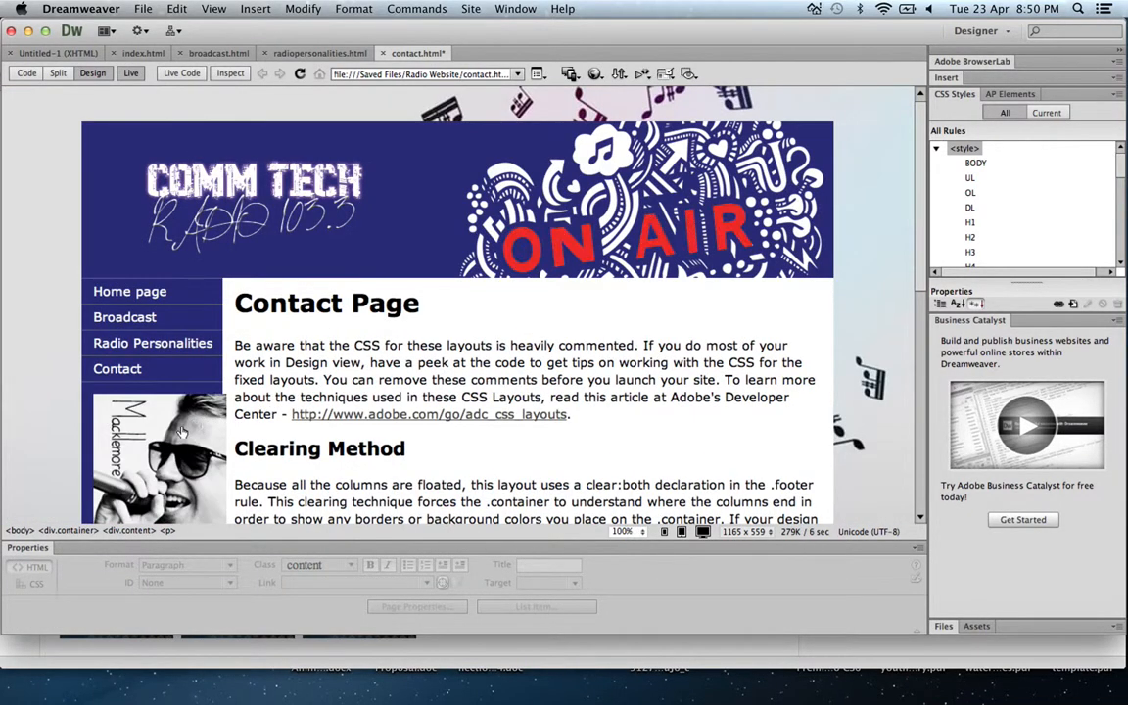
click(181, 432)
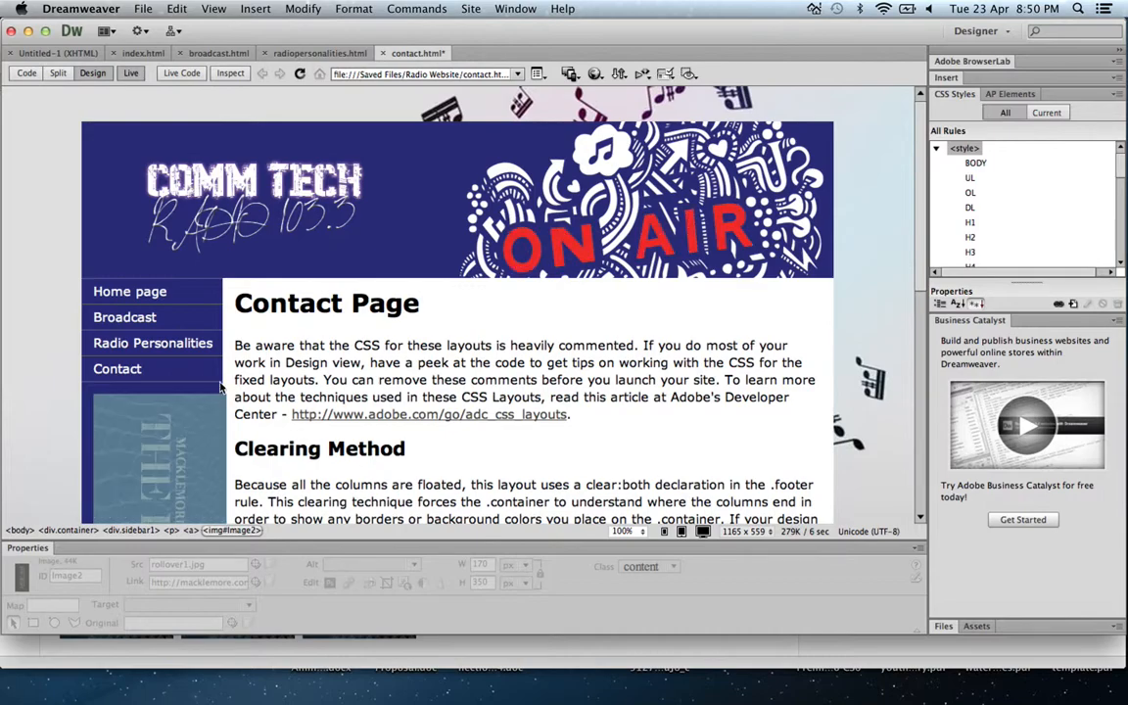
key(super+Tab)
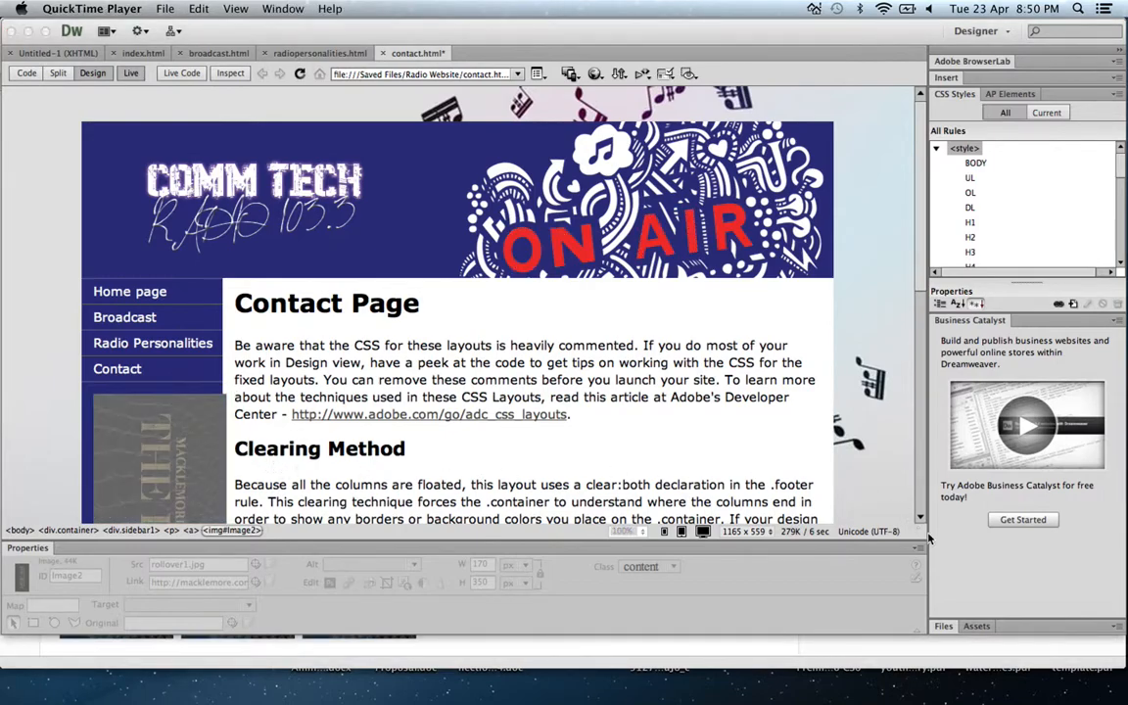
Leave Live view and show contact.html in Split view, locating the sidebar rollover image's paragraph code
click(232, 384)
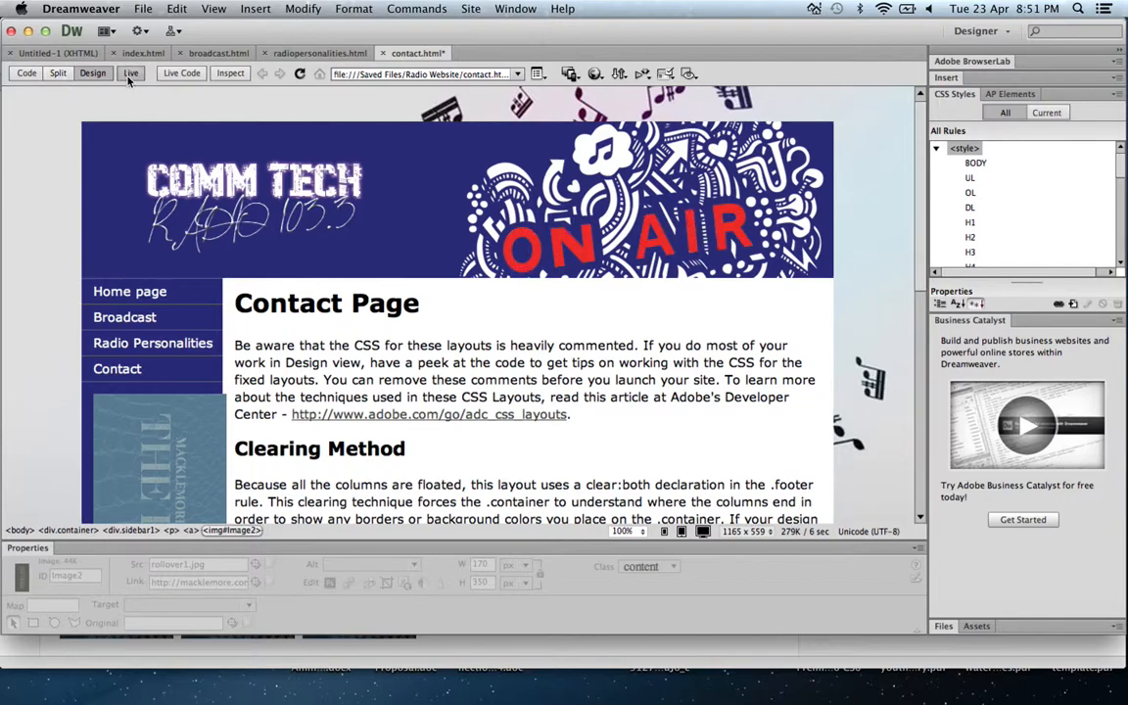
click(98, 76)
click(59, 75)
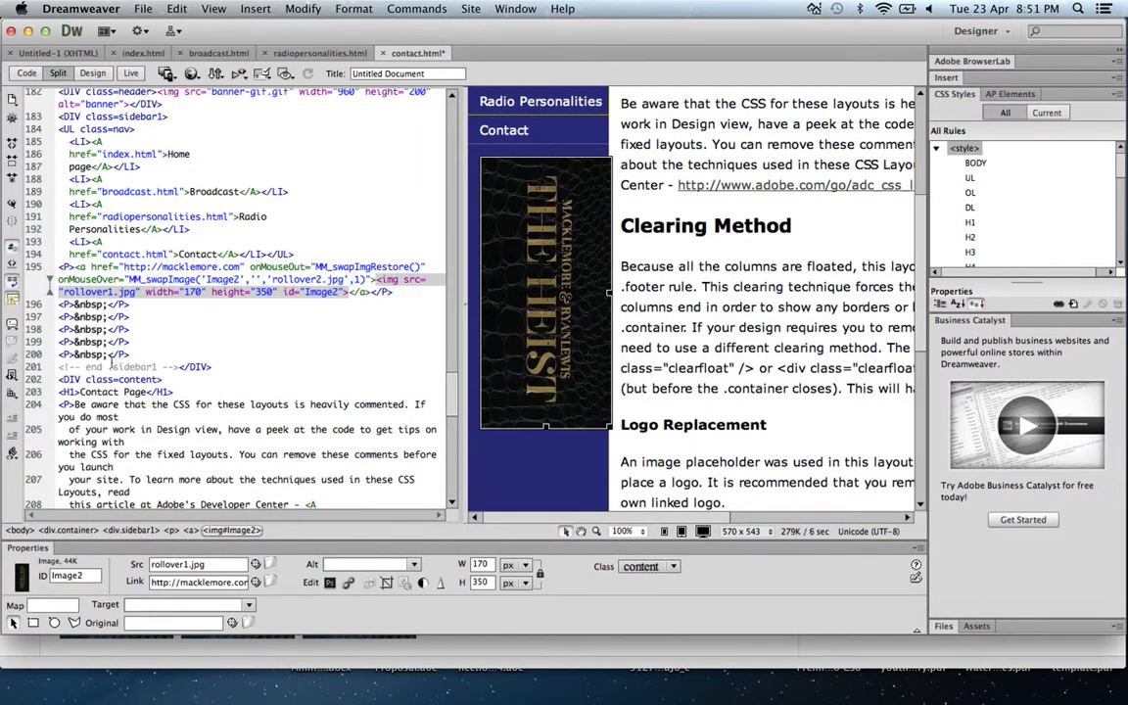
click(397, 292)
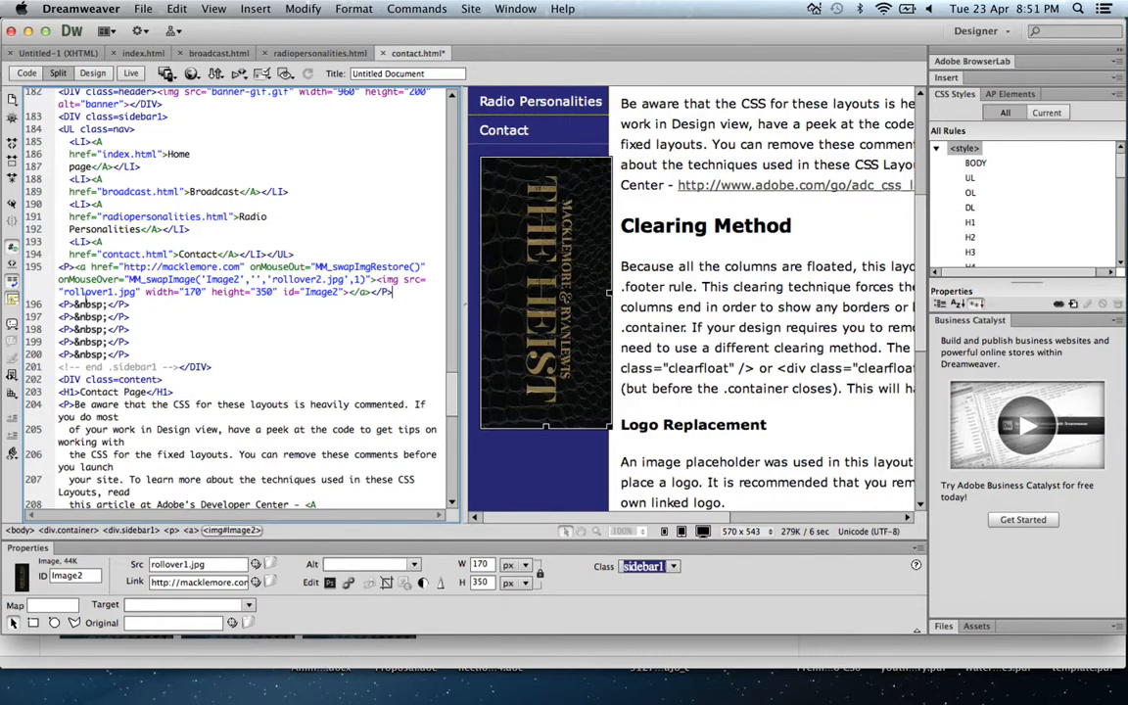
click(59, 266)
Set the left padding of the P rule in the page's CSS to 3px and refresh the design
drag(456, 400, 451, 188)
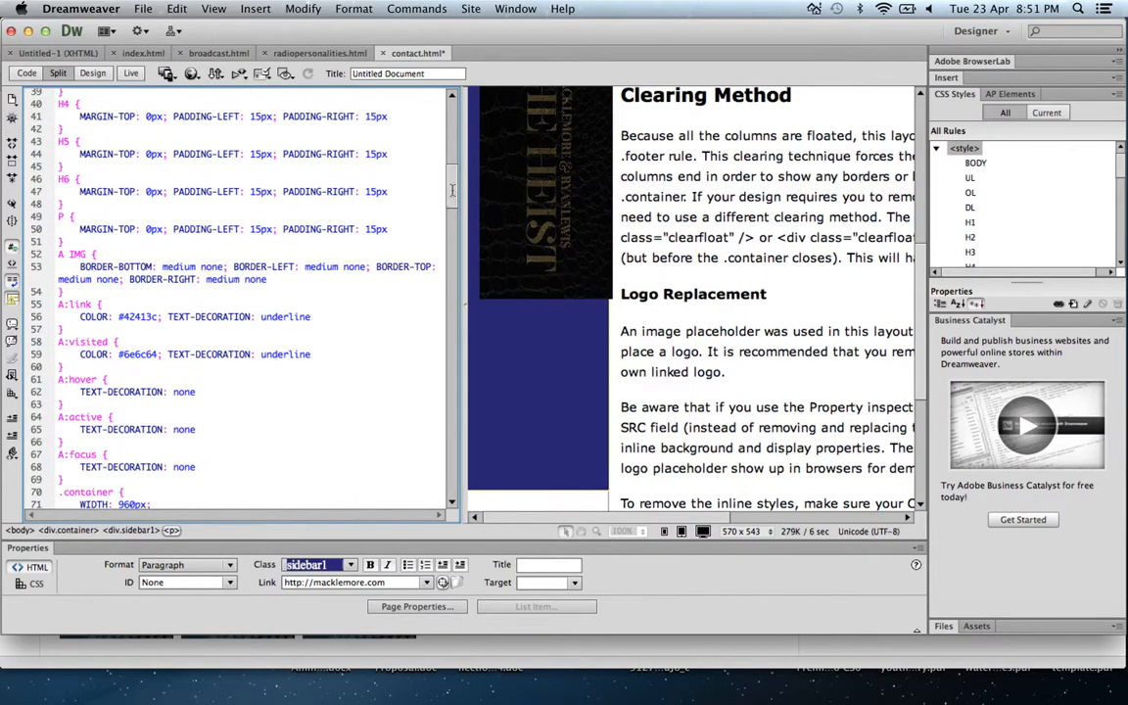
click(261, 229)
key(BackSpace)
key(BackSpace)
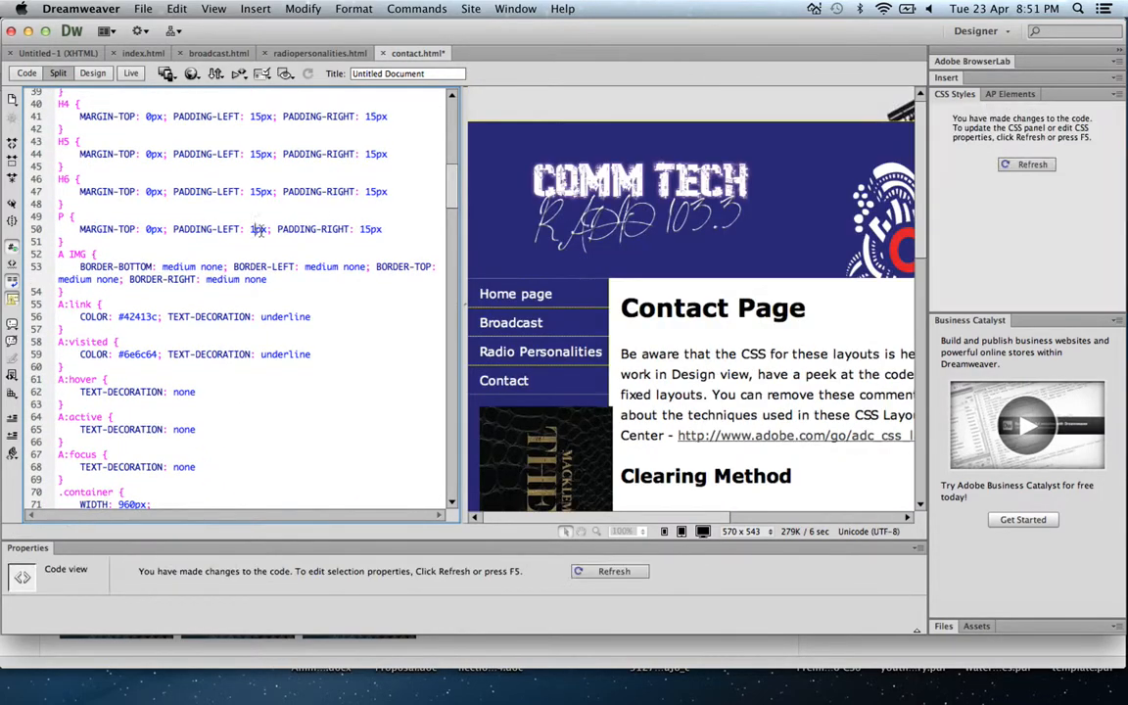
text(3)
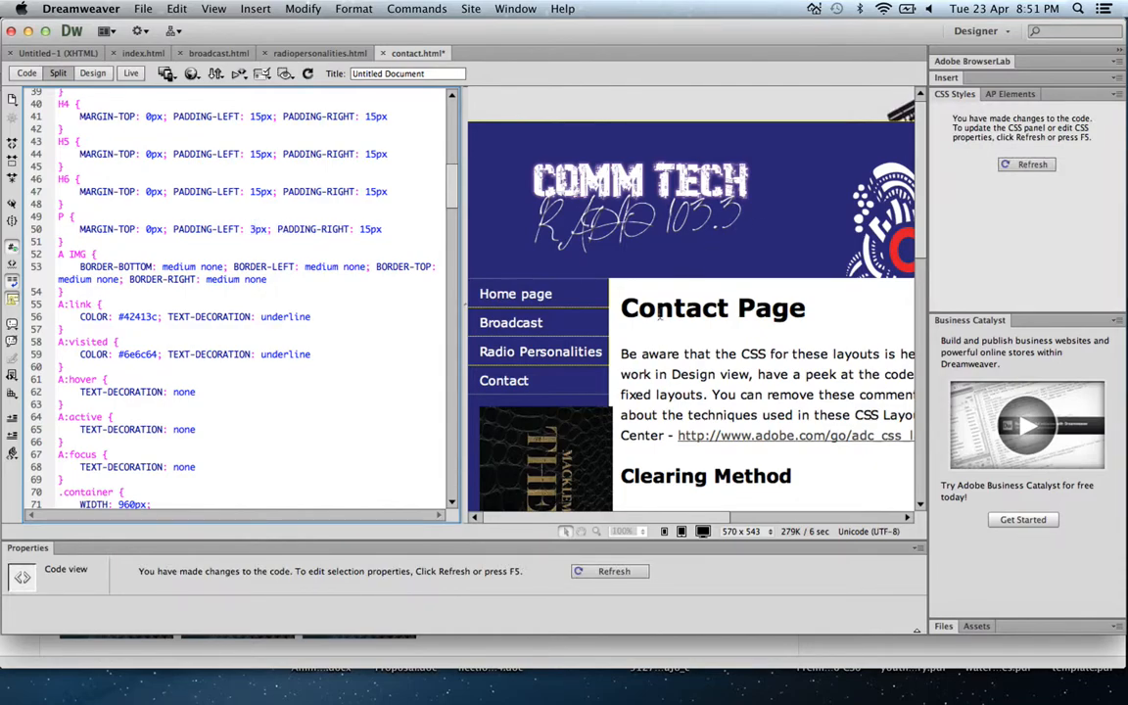
click(647, 354)
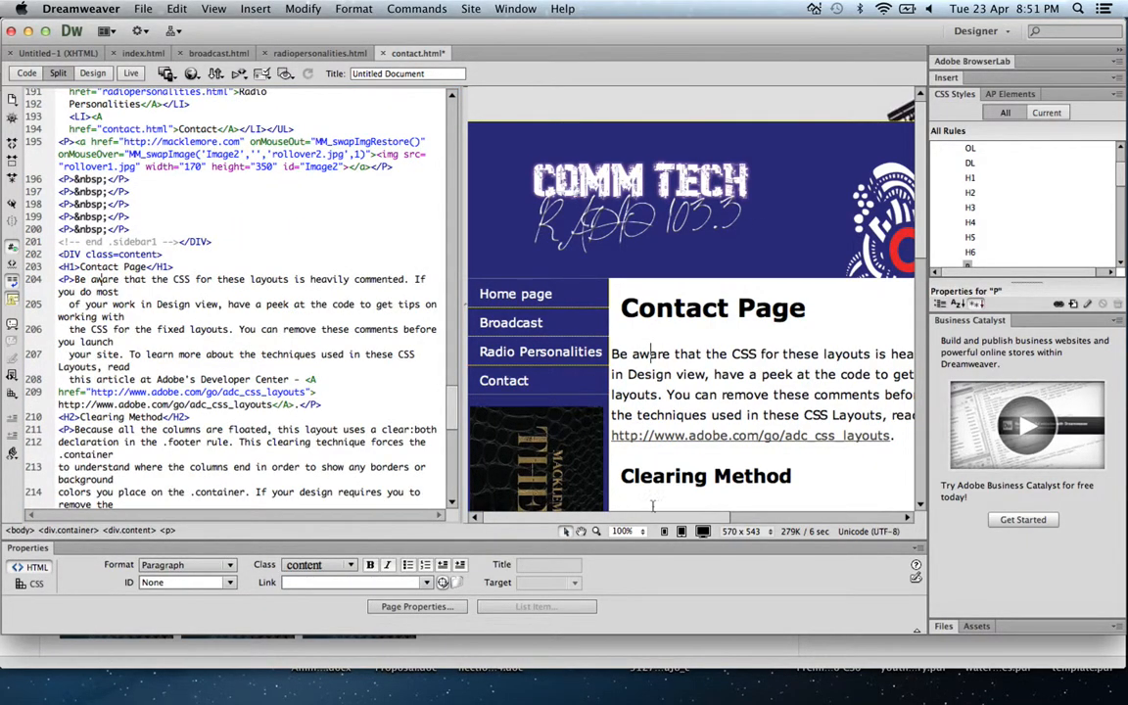
Set the P rule's PADDING-LEFT value to 5px in the code and update the page layout
drag(454, 406, 437, 193)
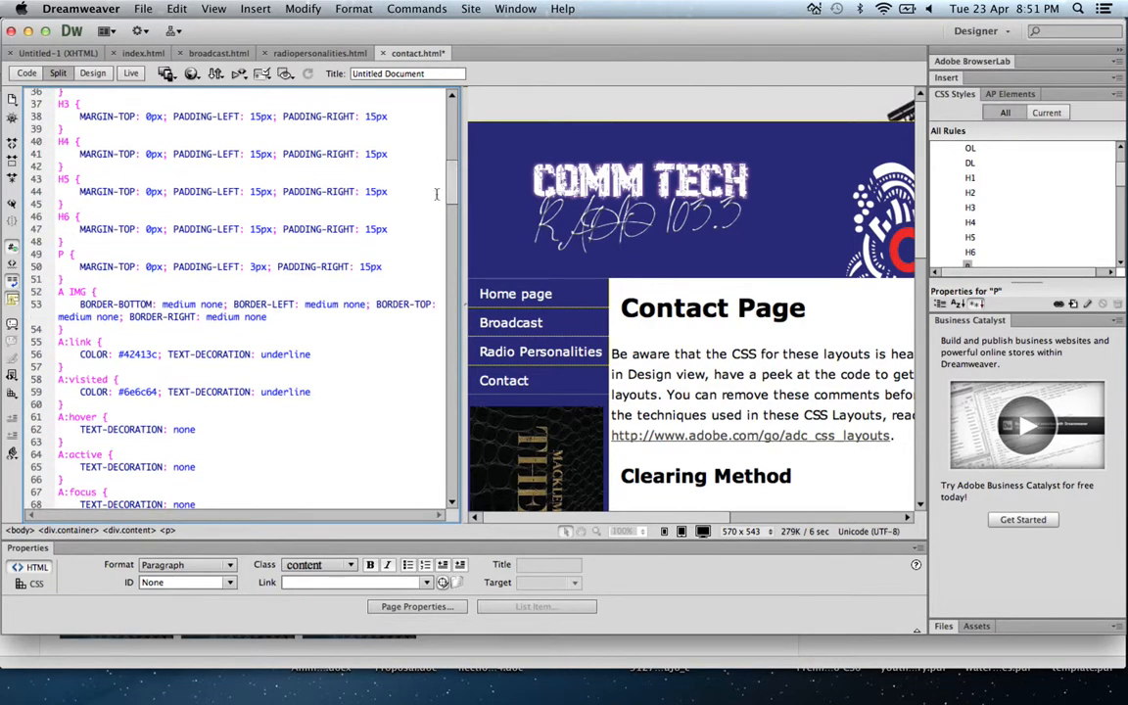
click(256, 266)
key(BackSpace)
text(5)
click(714, 353)
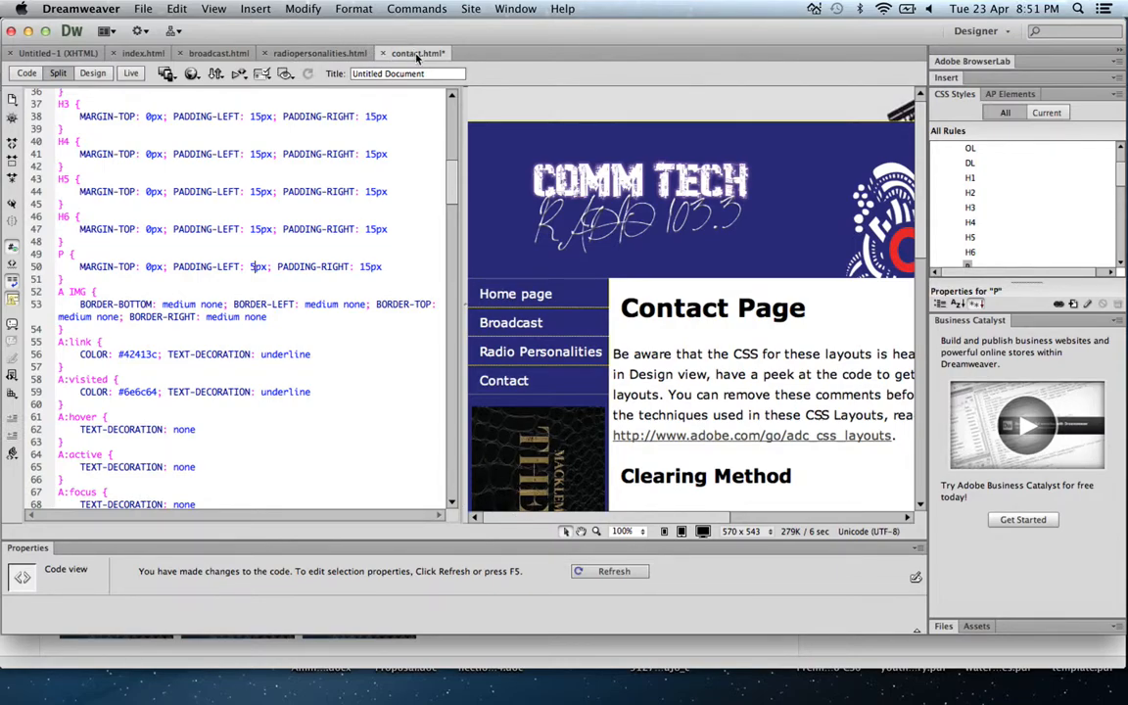
Return to Design view, preview the contact page in Safari, test the sidebar rollover's link and go back to the page
click(92, 73)
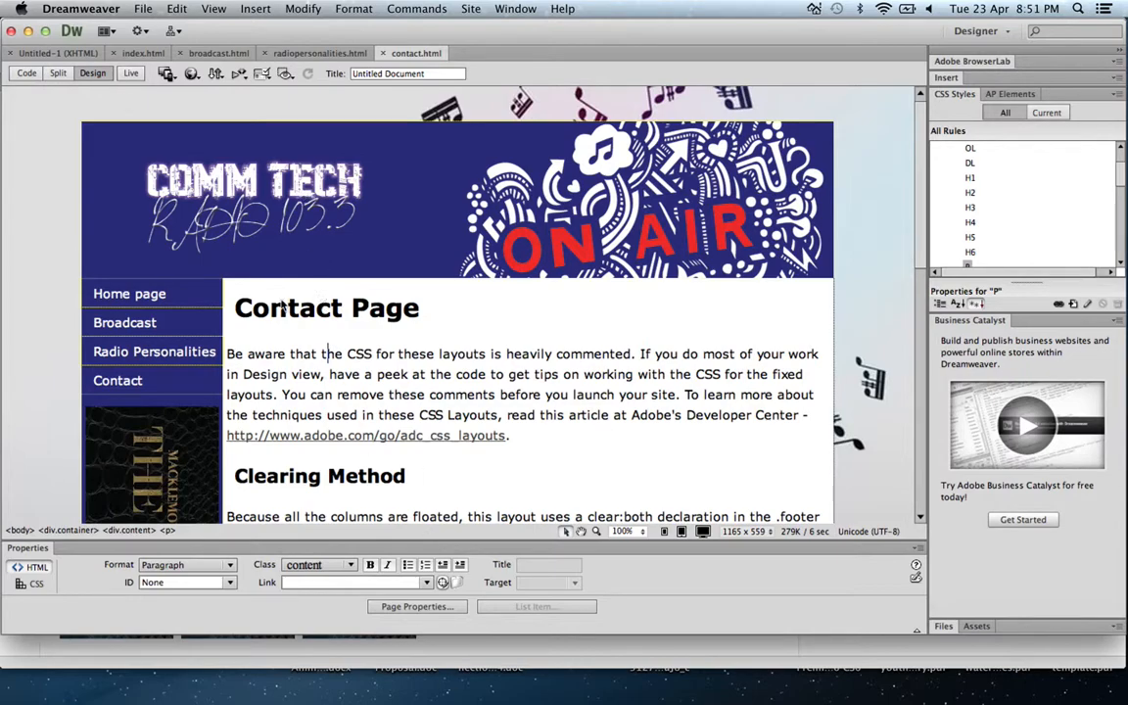
click(191, 74)
click(208, 89)
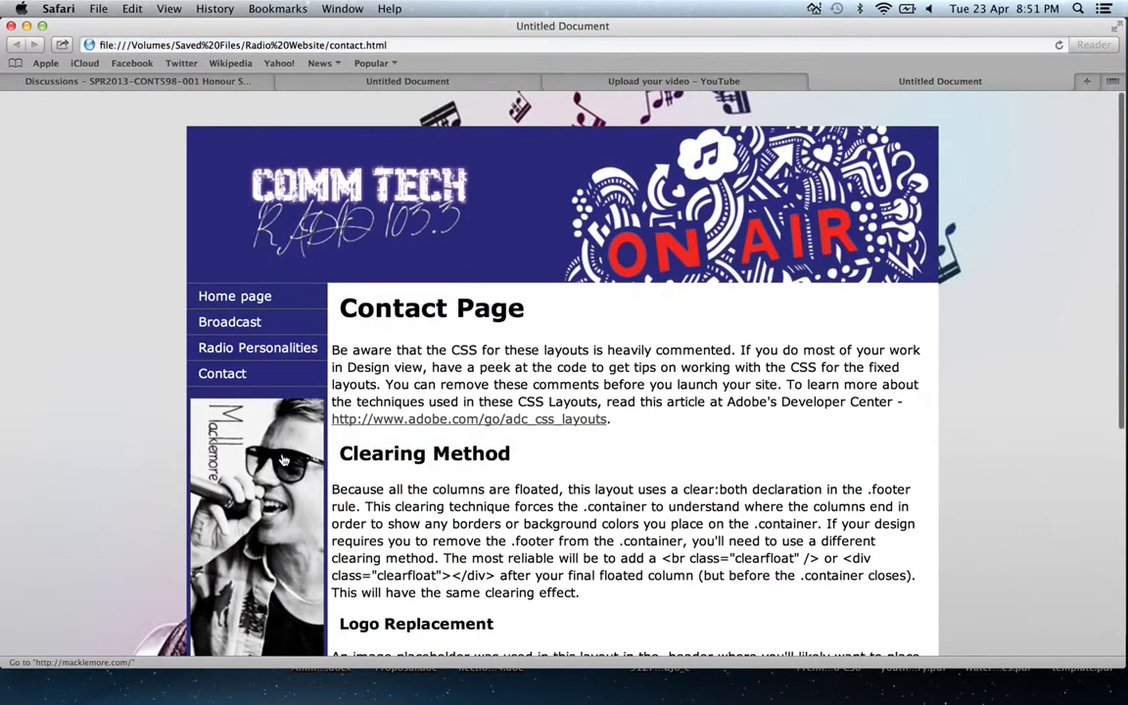
click(282, 461)
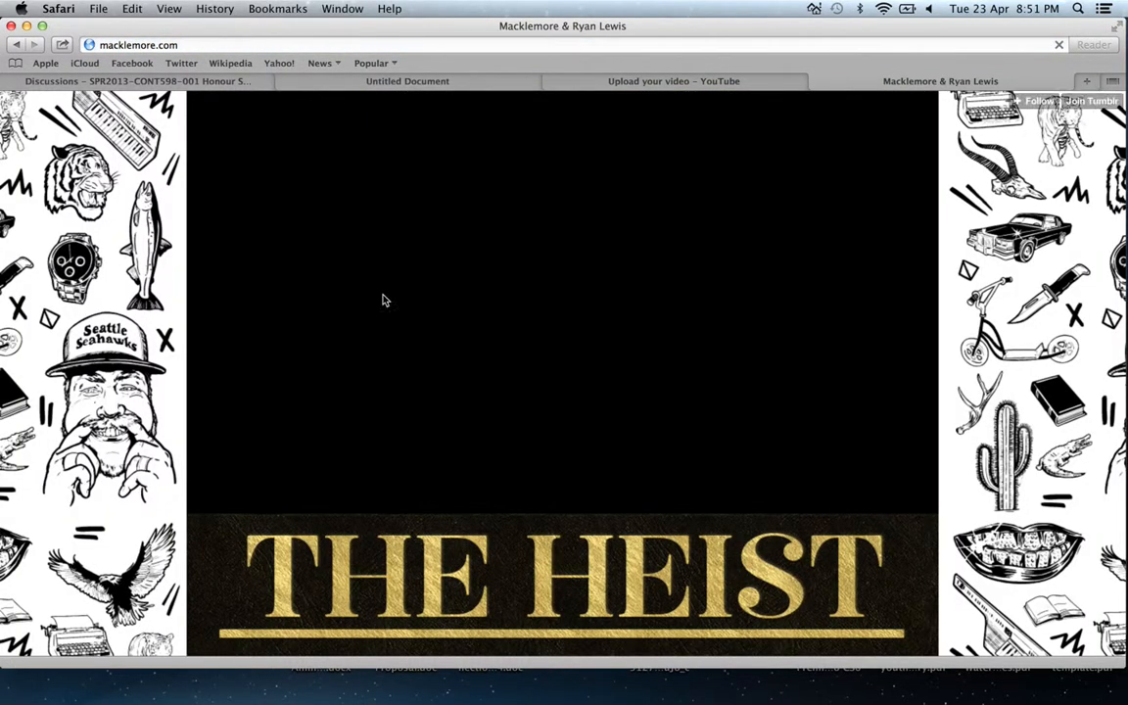
click(12, 45)
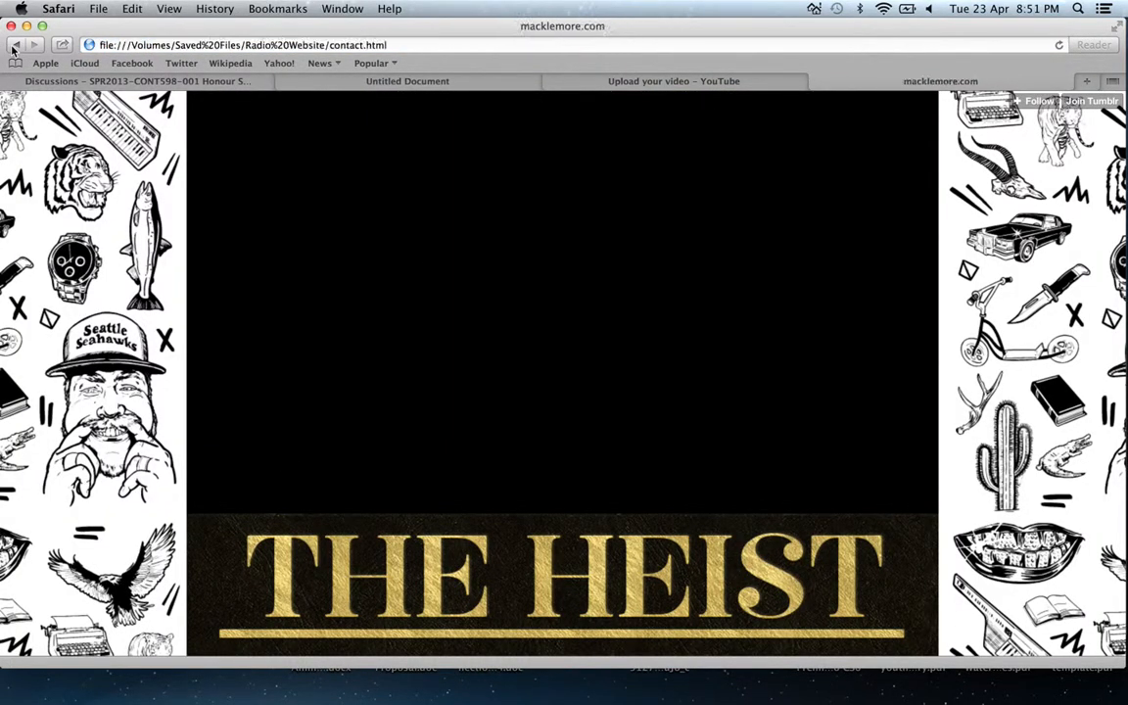